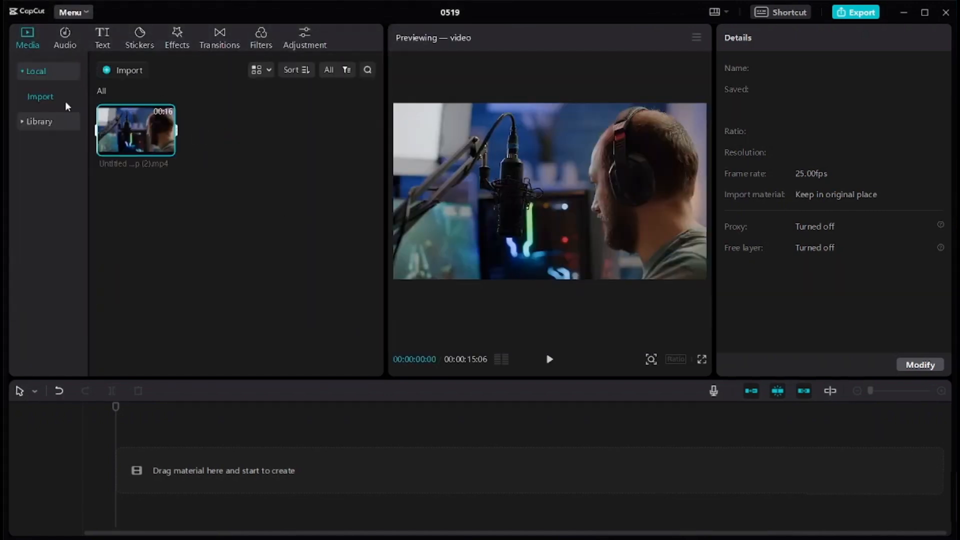
Place the imported video on the timeline and add a default text clip spanning the video's full length.
{"action": "left_click_drag", "start_coordinate": [135, 129], "coordinate": [136, 466]}
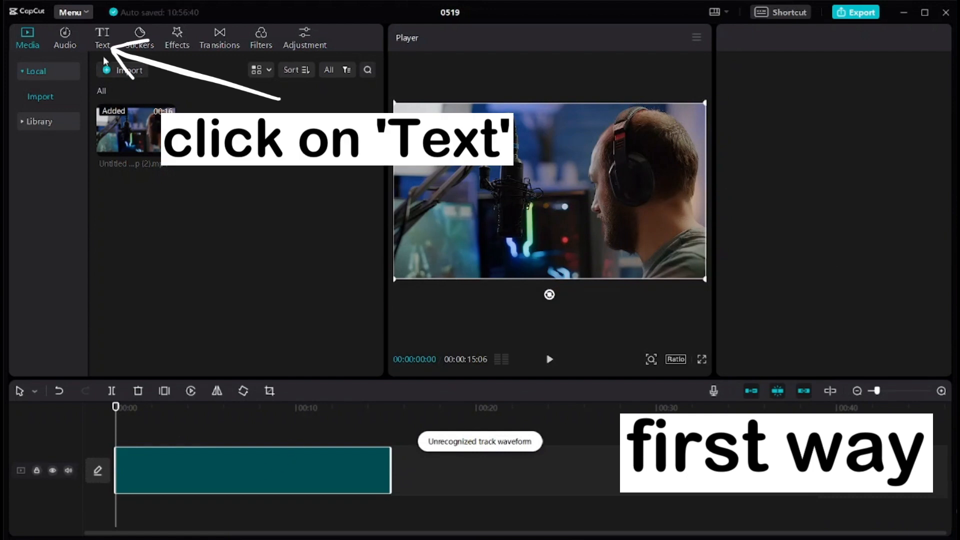
{"action": "left_click", "coordinate": [102, 40]}
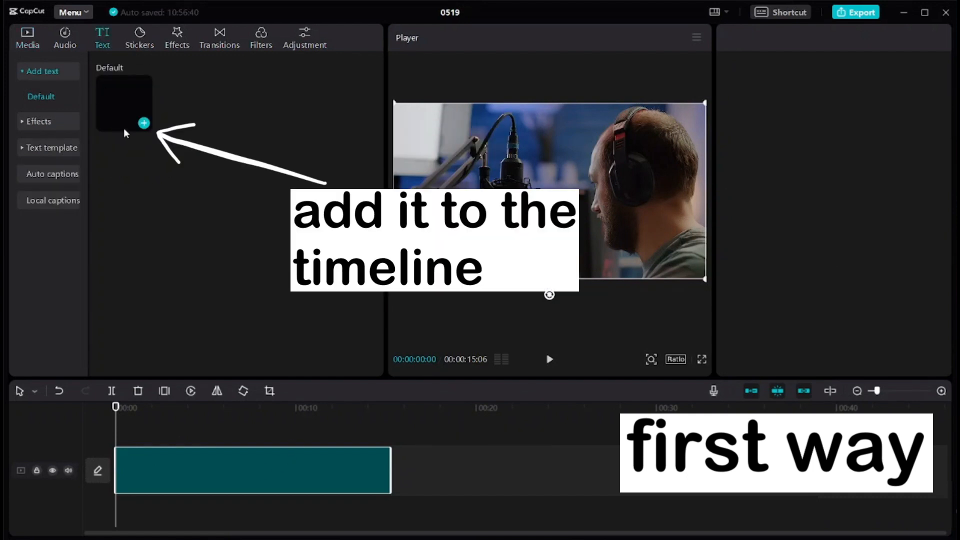
{"action": "left_click", "coordinate": [144, 123]}
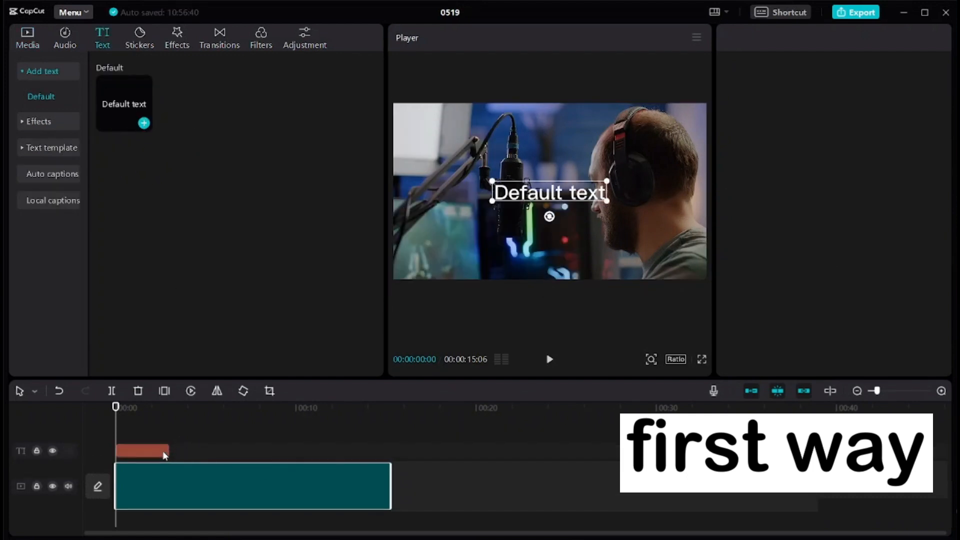
{"action": "left_click_drag", "start_coordinate": [368, 453], "coordinate": [387, 453]}
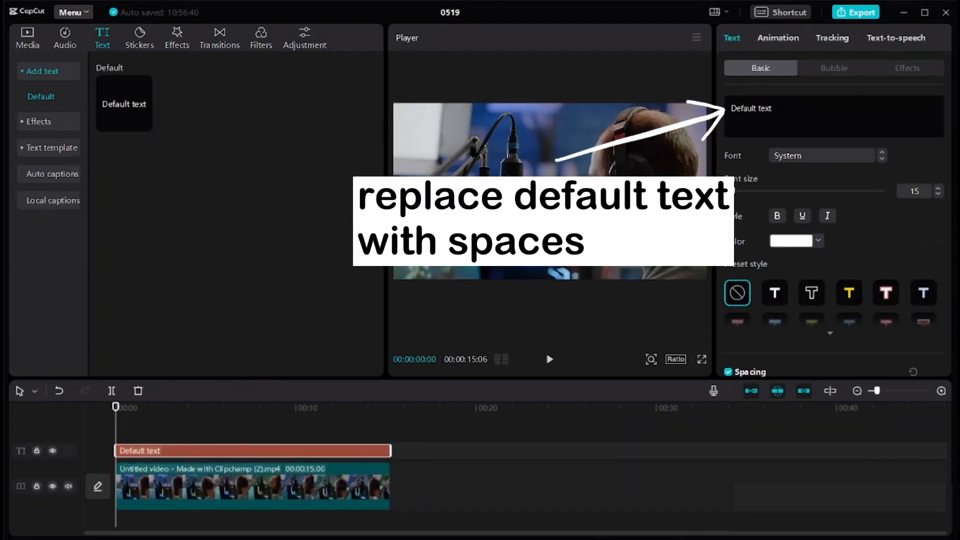
Replace the default text with spaces and move the text box to the lower centre of the video frame.
{"action": "left_click_drag", "start_coordinate": [779, 106], "coordinate": [741, 105]}
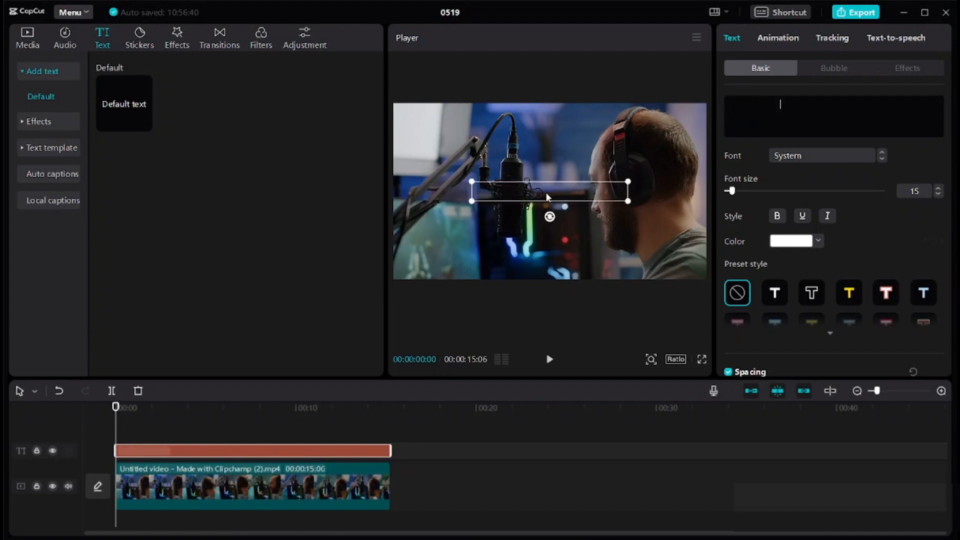
{"action": "left_click_drag", "start_coordinate": [546, 196], "coordinate": [544, 271]}
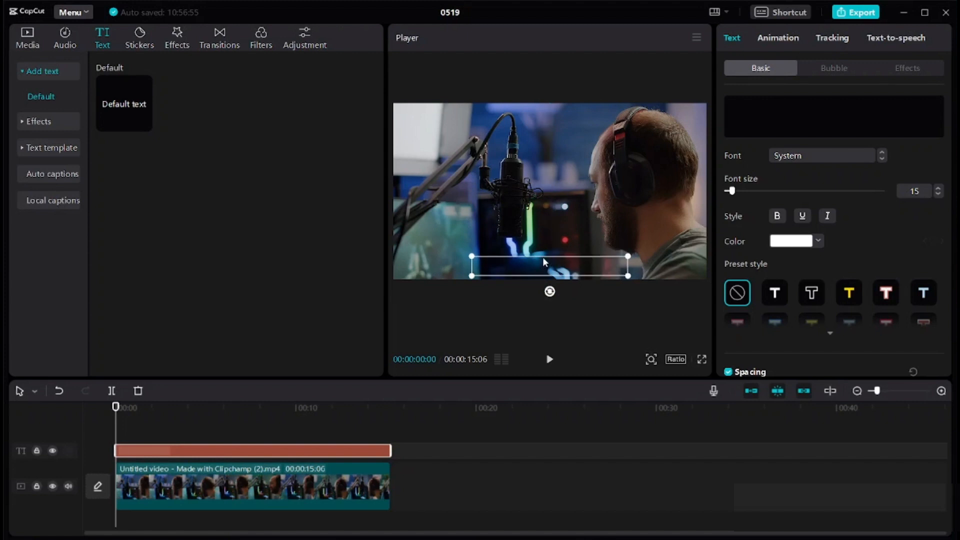
{"action": "left_click_drag", "start_coordinate": [386, 171], "coordinate": [286, 175]}
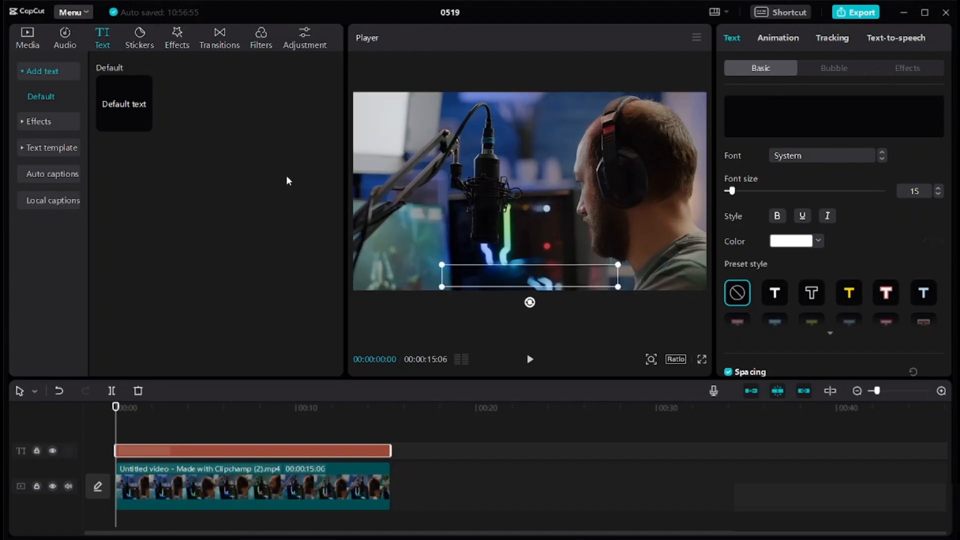
Give the blank text a blue background in color 426BD2 and set its blend opacity to 84%.
{"action": "scroll", "coordinate": [767, 173], "scroll_direction": "down", "scroll_amount": 10}
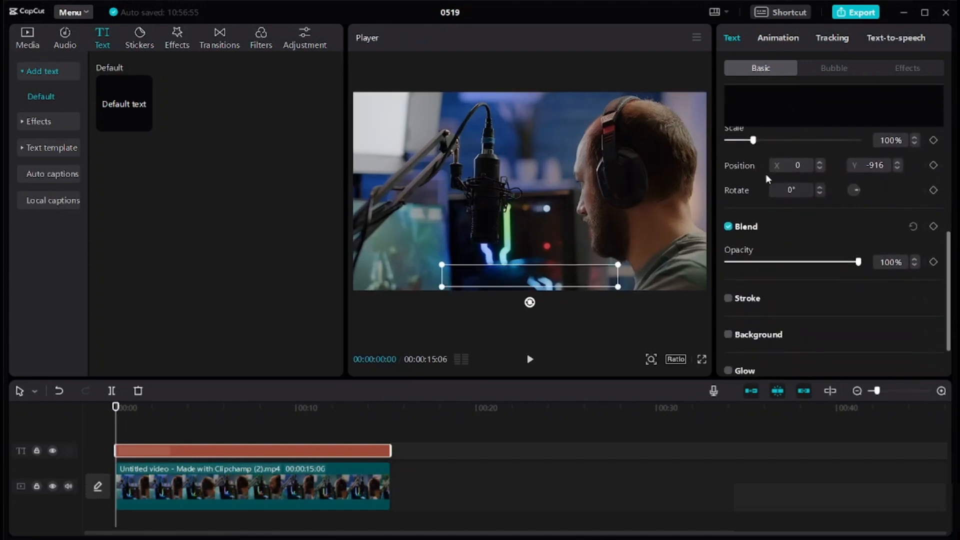
{"action": "left_click", "coordinate": [728, 276]}
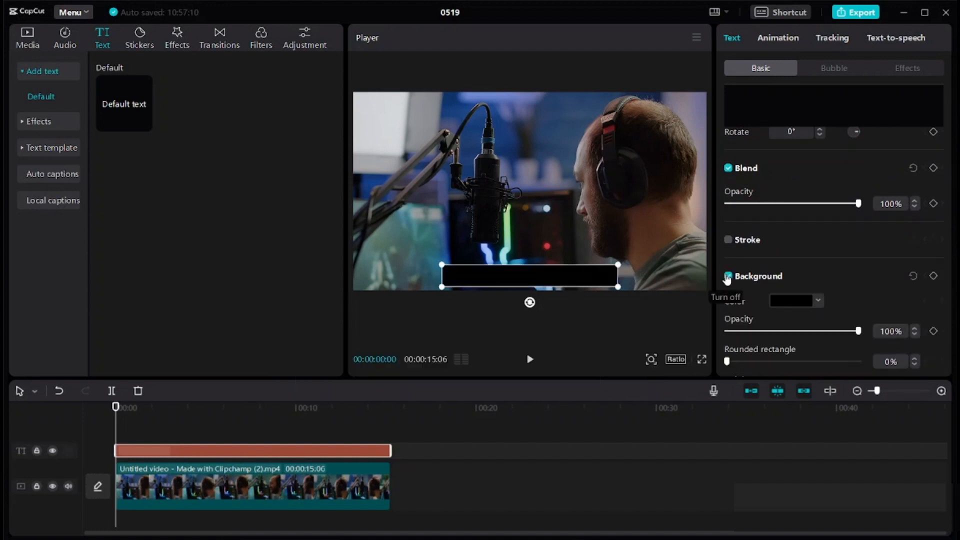
{"action": "left_click", "coordinate": [818, 299]}
{"action": "left_click", "coordinate": [794, 327]}
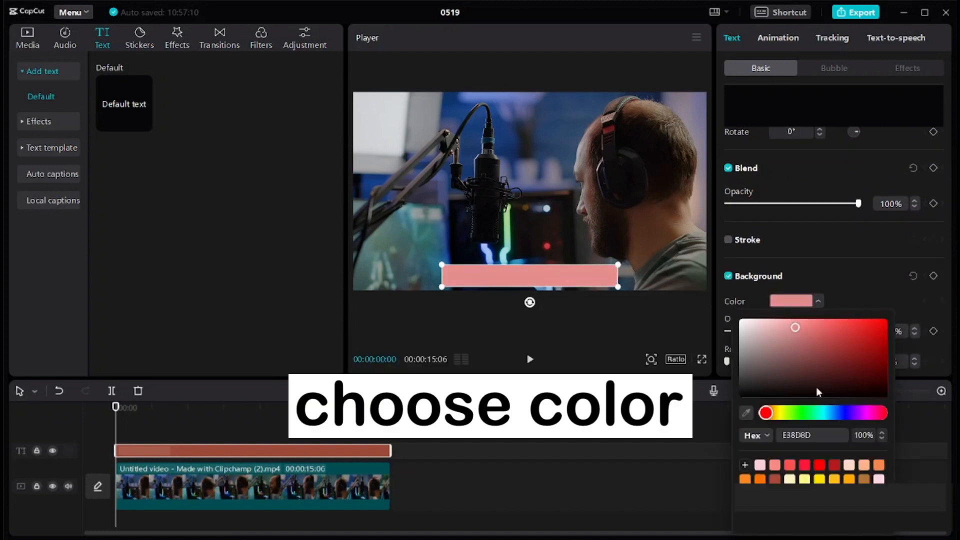
{"action": "left_click_drag", "start_coordinate": [838, 415], "coordinate": [846, 415]}
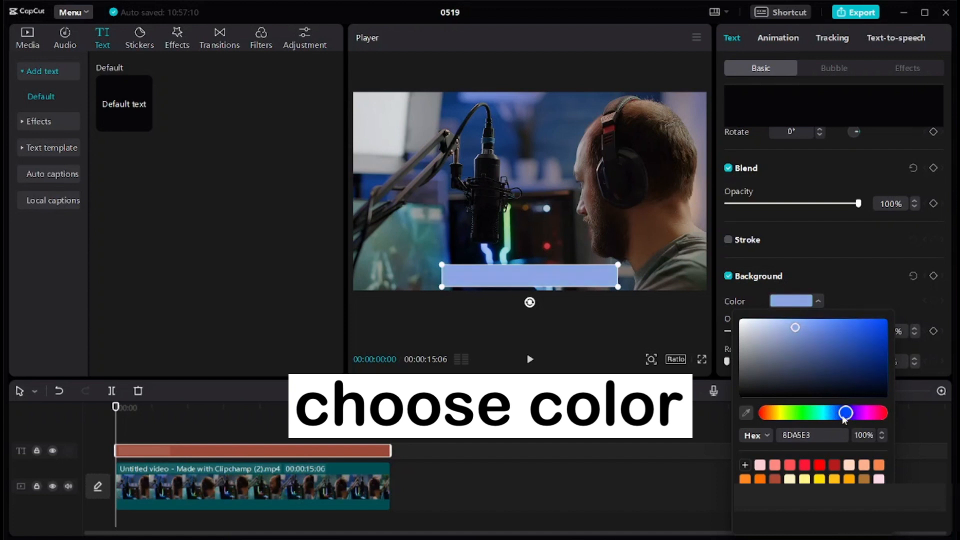
{"action": "left_click", "coordinate": [781, 314]}
{"action": "left_click", "coordinate": [817, 301]}
{"action": "left_click_drag", "start_coordinate": [831, 332], "coordinate": [840, 332]}
{"action": "left_click", "coordinate": [811, 247]}
{"action": "left_click_drag", "start_coordinate": [858, 203], "coordinate": [837, 205]}
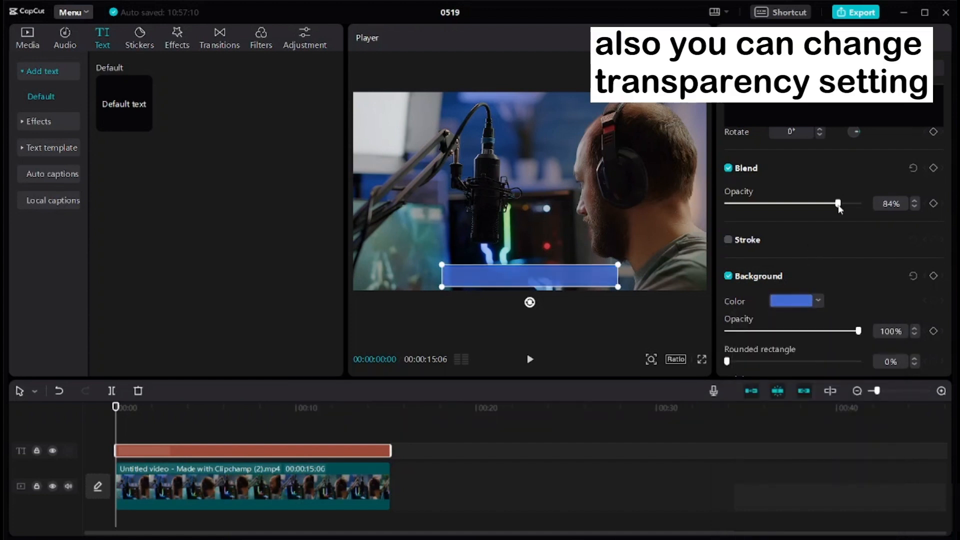
Copy the blue bar's text clip and paste the duplicate onto a track above it.
{"action": "right_click", "coordinate": [176, 448]}
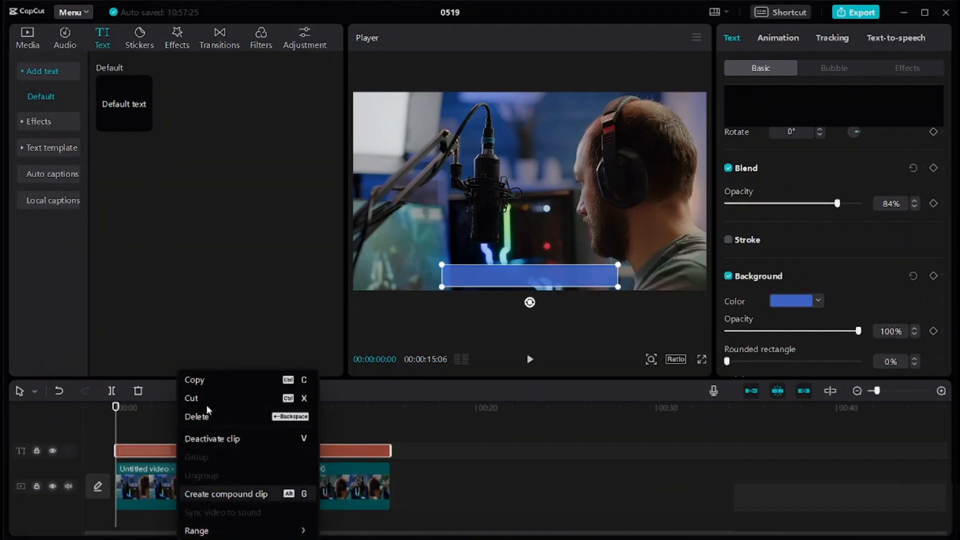
{"action": "left_click", "coordinate": [209, 379]}
{"action": "right_click", "coordinate": [410, 441]}
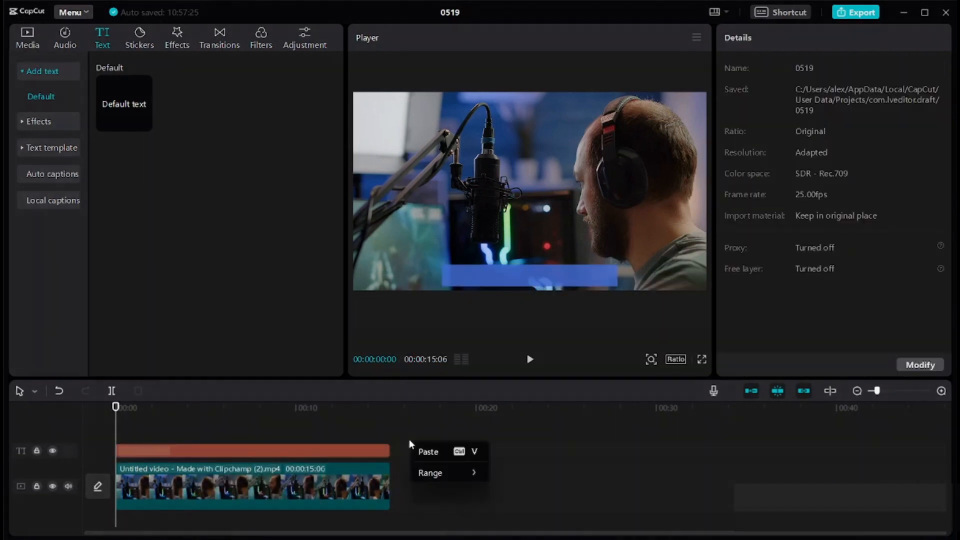
{"action": "left_click", "coordinate": [427, 452]}
Change the upper text clip's background to white (FFFFFF) and set its blend opacity to 100%.
{"action": "left_click", "coordinate": [288, 454]}
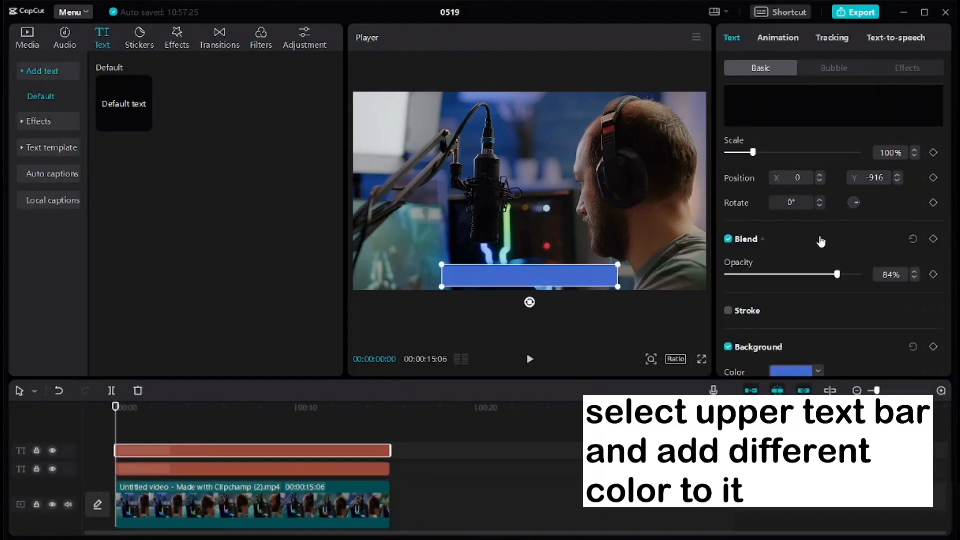
{"action": "scroll", "coordinate": [815, 241], "scroll_direction": "down", "scroll_amount": 4}
{"action": "left_click", "coordinate": [818, 276]}
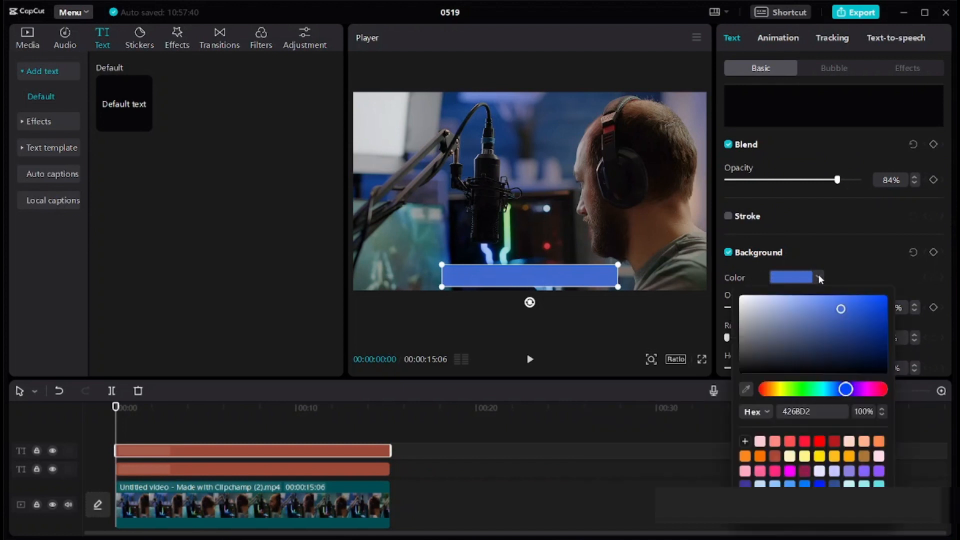
{"action": "left_click_drag", "start_coordinate": [745, 306], "coordinate": [711, 257]}
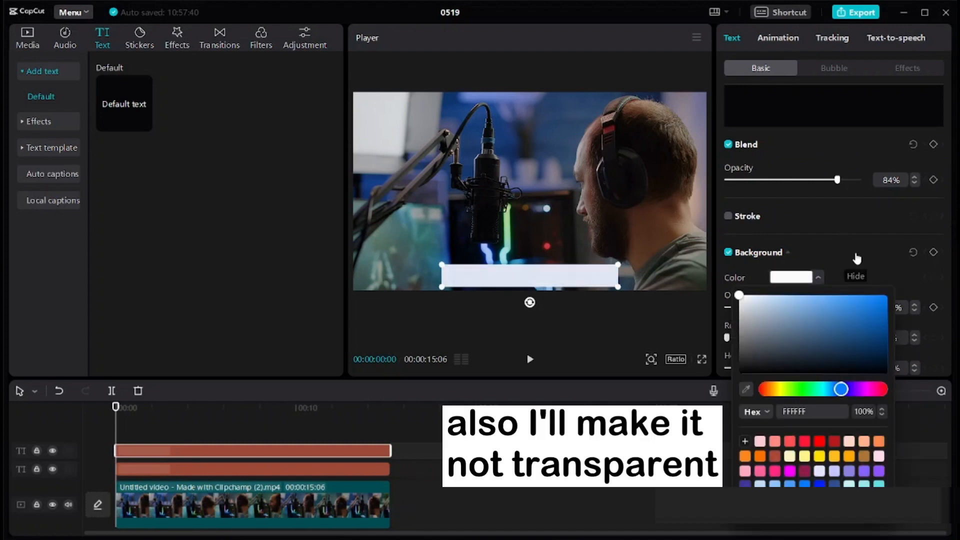
{"action": "left_click", "coordinate": [841, 230]}
{"action": "left_click", "coordinate": [914, 177]}
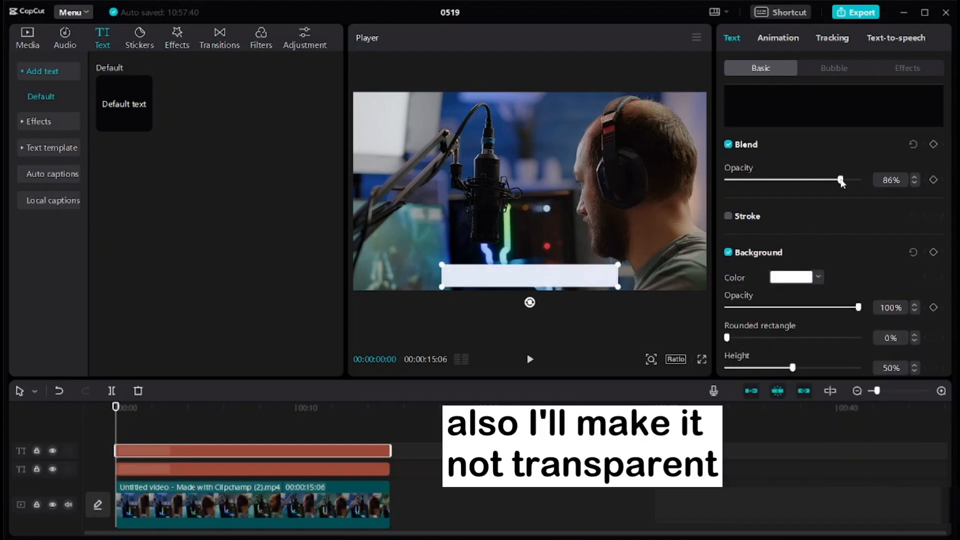
Apply the Wipe Right entrance animation to the white bar with a 15.2 s duration and play it back.
{"action": "scroll", "coordinate": [825, 253], "scroll_direction": "up", "scroll_amount": 8}
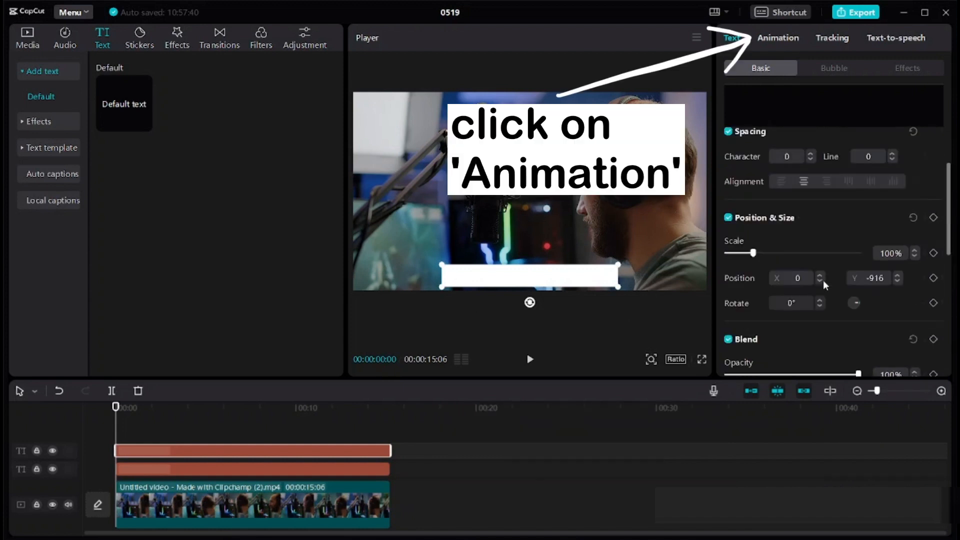
{"action": "left_click", "coordinate": [783, 38]}
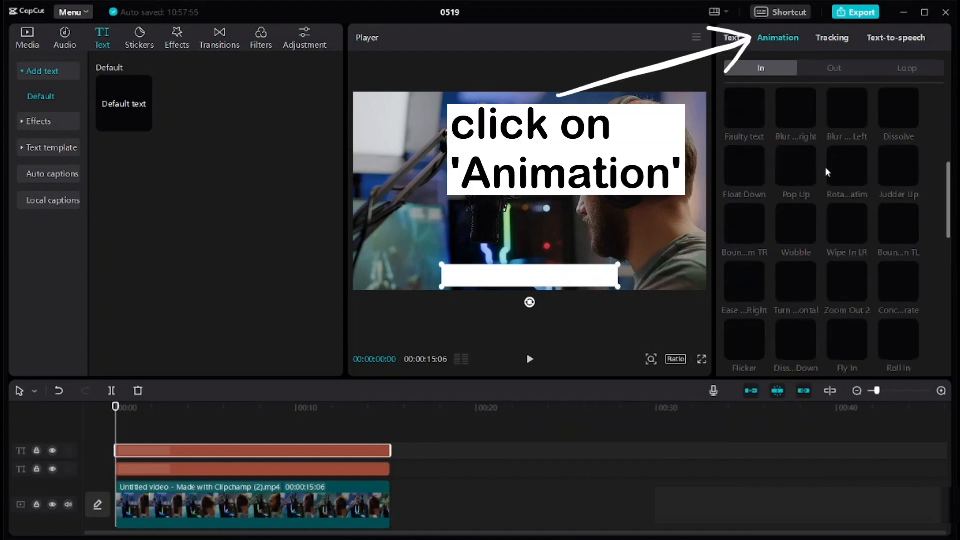
{"action": "scroll", "coordinate": [806, 244], "scroll_direction": "down", "scroll_amount": 3}
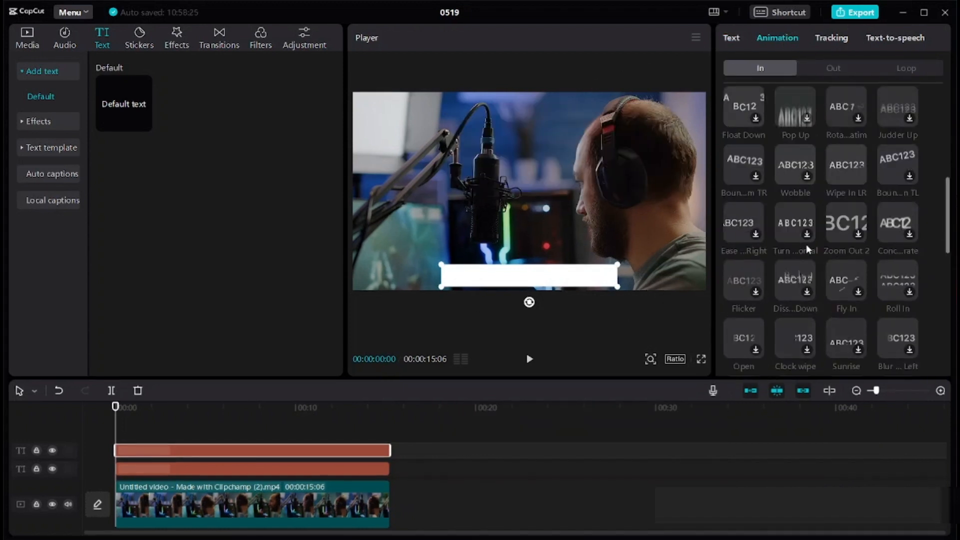
{"action": "left_click", "coordinate": [847, 340]}
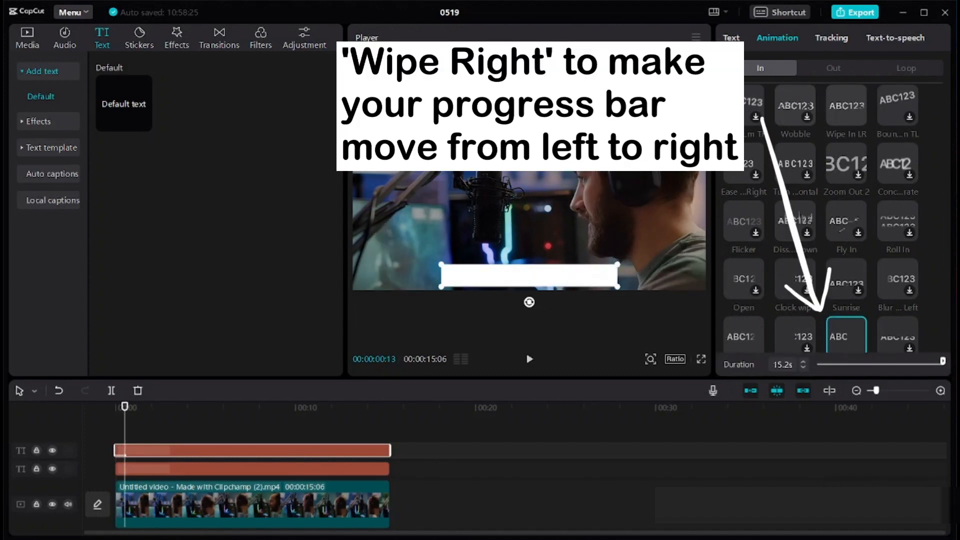
{"action": "key", "text": "space"}
{"action": "left_click", "coordinate": [590, 317]}
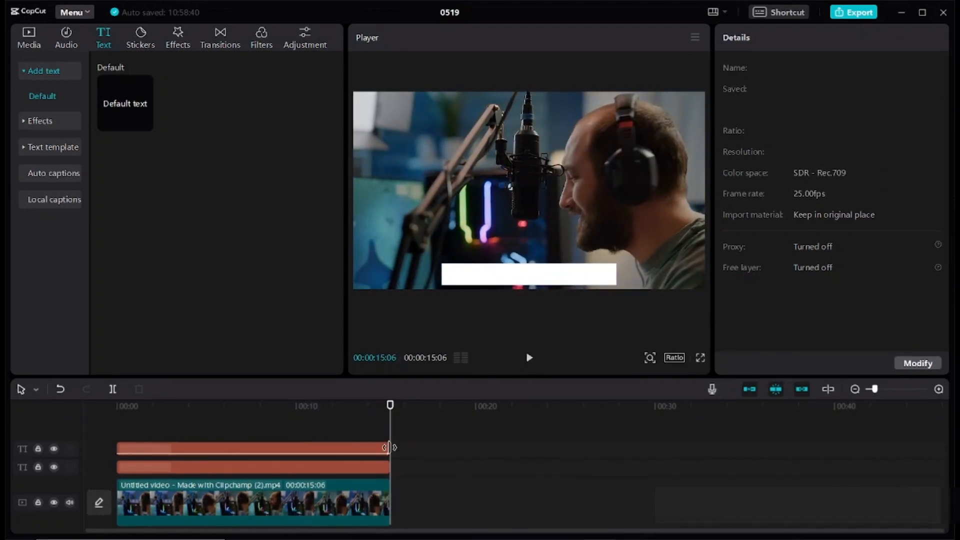
Shorten the white bar's text clip to about 5 seconds and preview the faster progress animation.
{"action": "left_click_drag", "start_coordinate": [388, 451], "coordinate": [212, 447]}
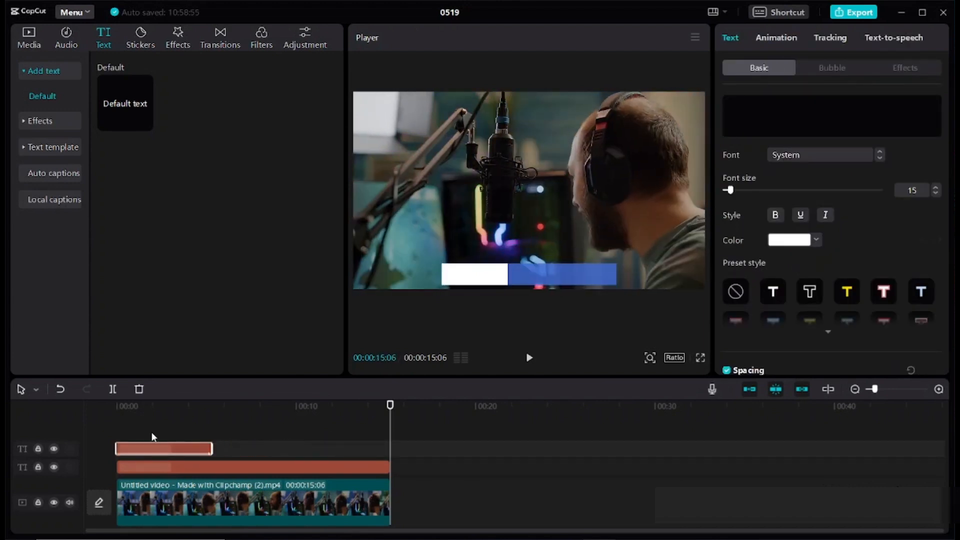
{"action": "left_click", "coordinate": [144, 406]}
{"action": "left_click", "coordinate": [529, 358]}
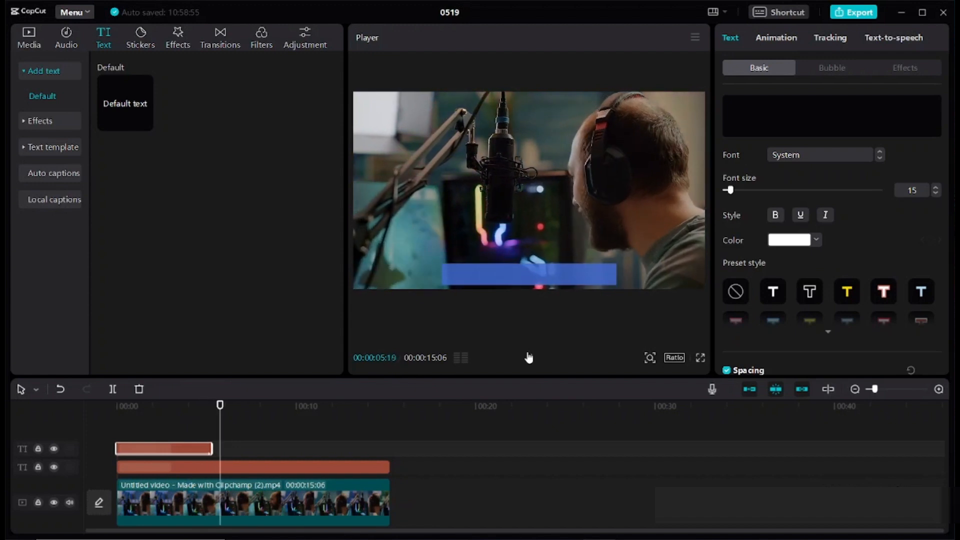
Trim the blue bar's text clip to end with the white one and play back both bars together.
{"action": "left_click_drag", "start_coordinate": [382, 466], "coordinate": [207, 459]}
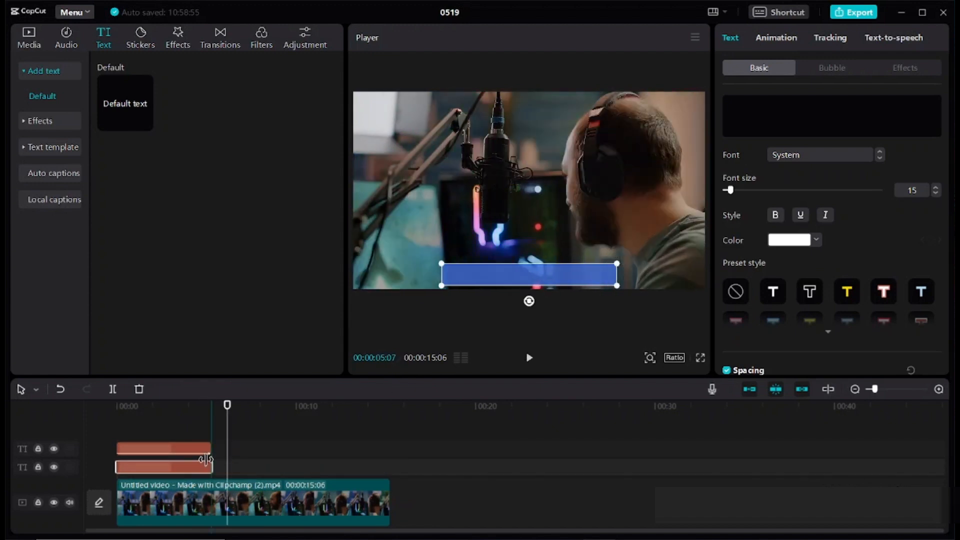
{"action": "left_click", "coordinate": [141, 404]}
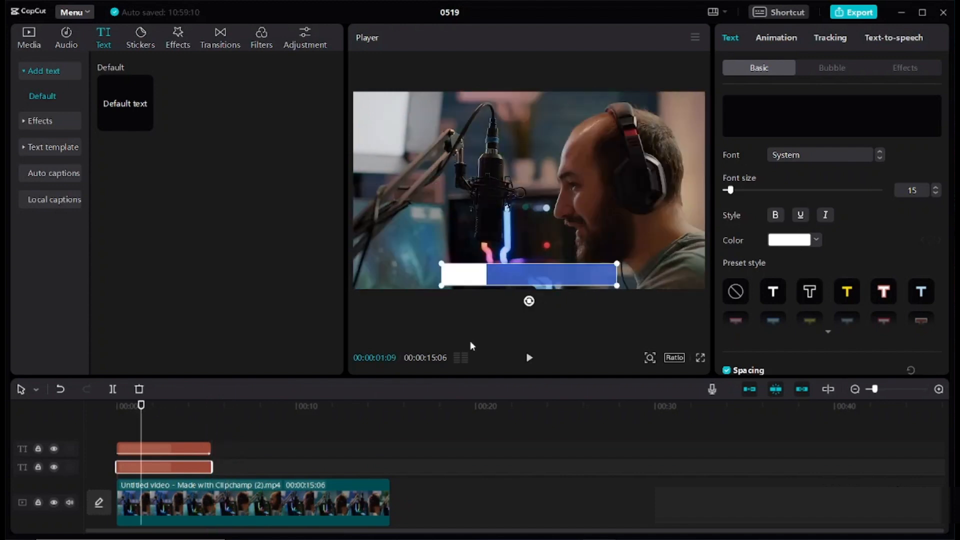
{"action": "left_click", "coordinate": [529, 357]}
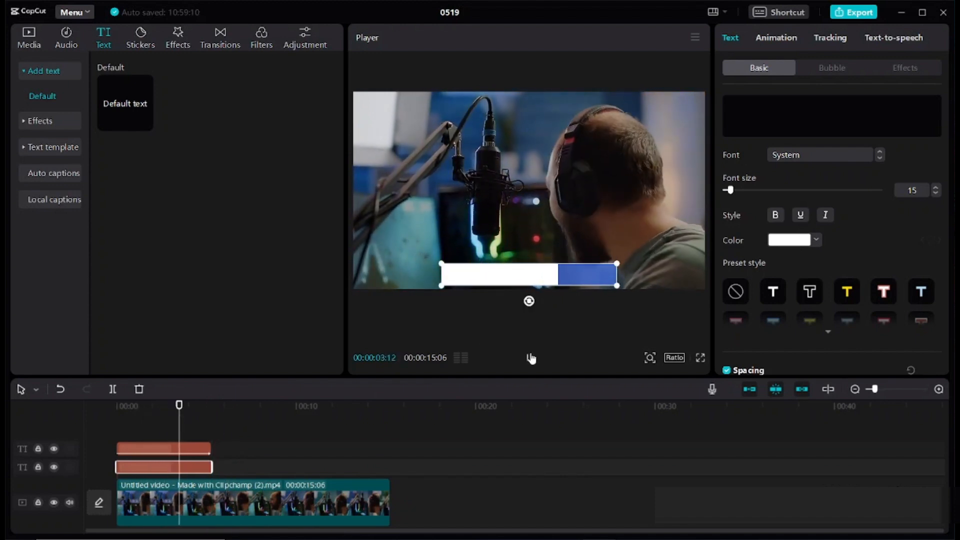
{"action": "left_click", "coordinate": [529, 358]}
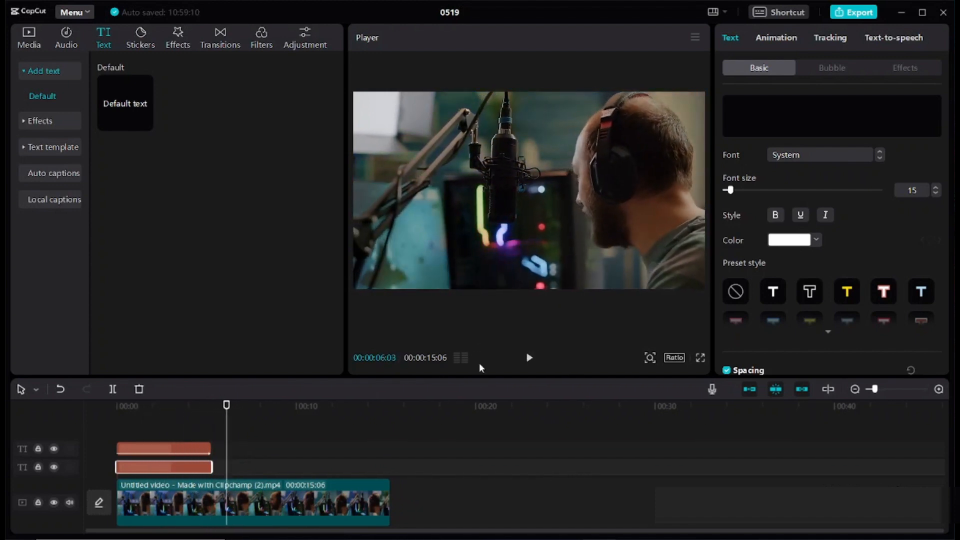
Extend both bar text clips back to the end of the video clip.
{"action": "left_click_drag", "start_coordinate": [210, 467], "coordinate": [390, 467]}
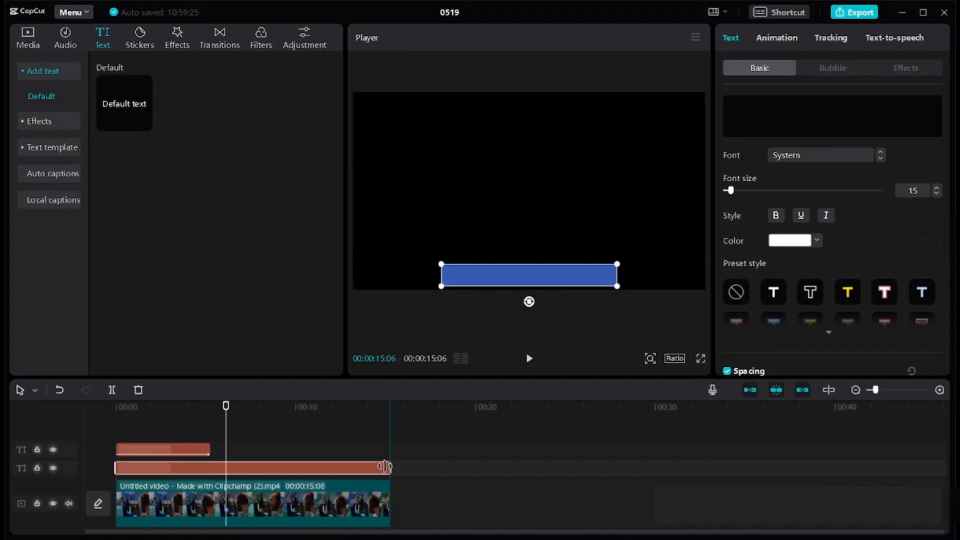
{"action": "left_click_drag", "start_coordinate": [207, 446], "coordinate": [389, 448]}
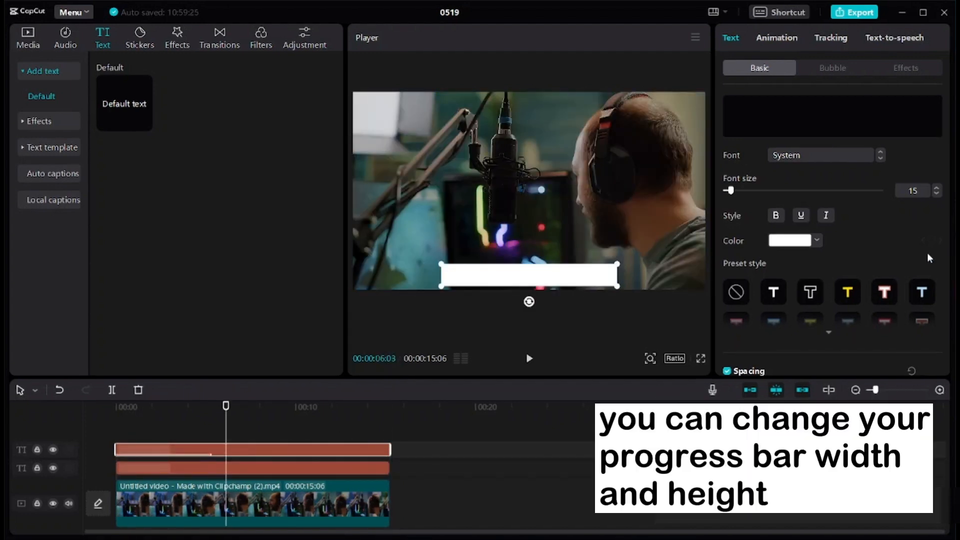
Scale the white bar's text to 200% and set its background height to 36%.
{"action": "scroll", "coordinate": [778, 199], "scroll_direction": "down", "scroll_amount": 10}
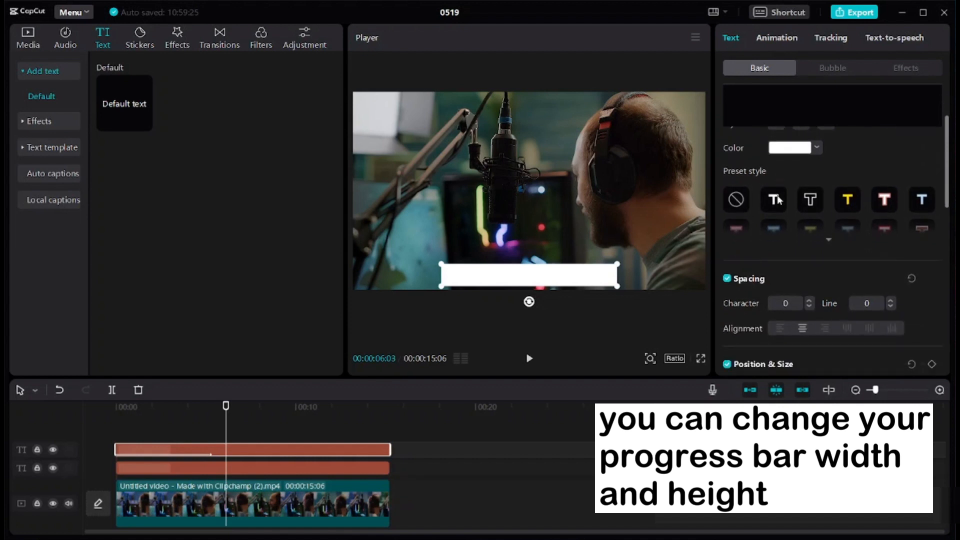
{"action": "scroll", "coordinate": [779, 199], "scroll_direction": "down", "scroll_amount": 2}
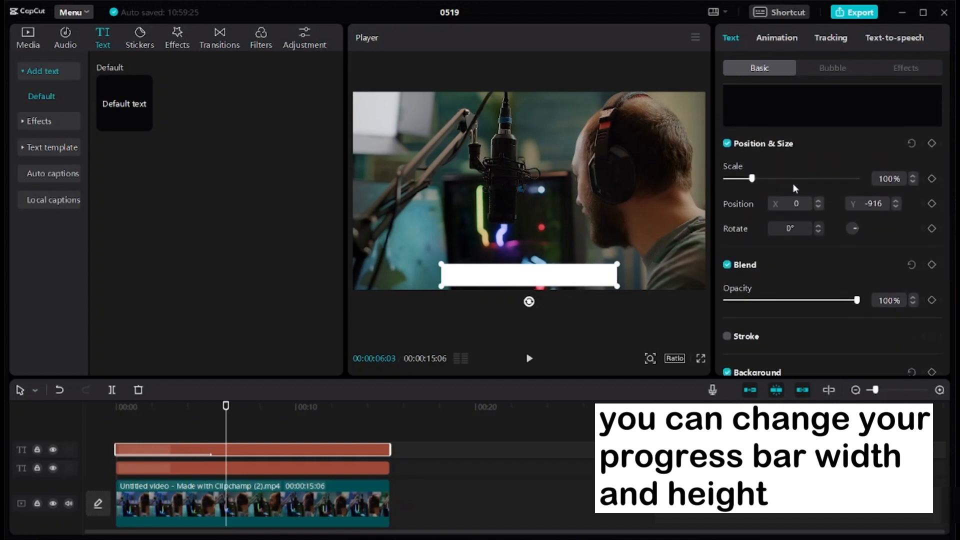
{"action": "left_click_drag", "start_coordinate": [752, 178], "coordinate": [780, 179]}
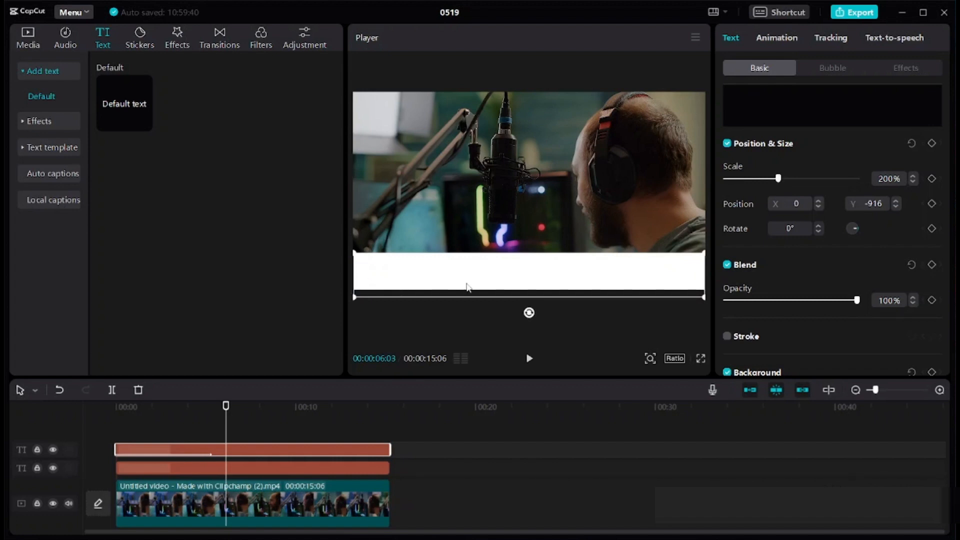
{"action": "scroll", "coordinate": [806, 256], "scroll_direction": "down", "scroll_amount": 10}
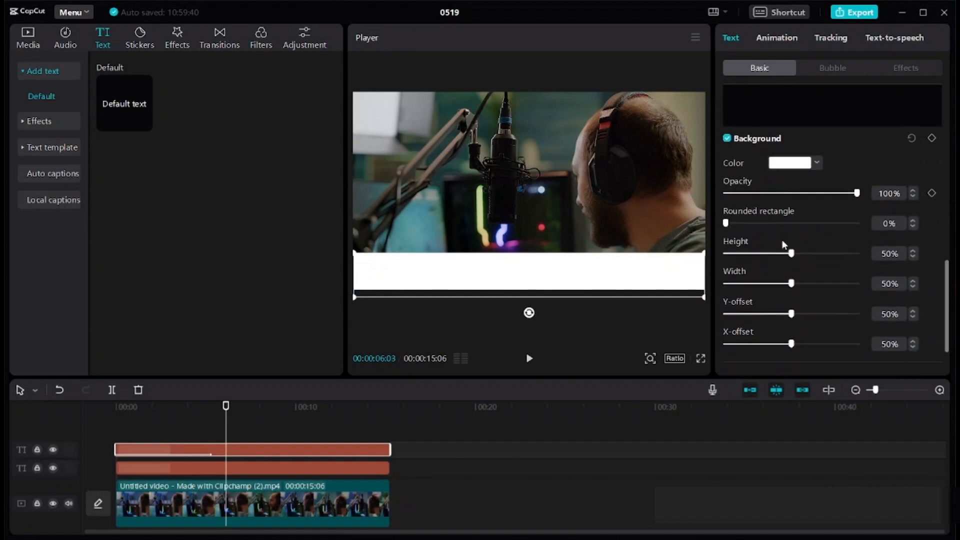
{"action": "left_click", "coordinate": [777, 254]}
{"action": "left_click_drag", "start_coordinate": [778, 254], "coordinate": [772, 257]}
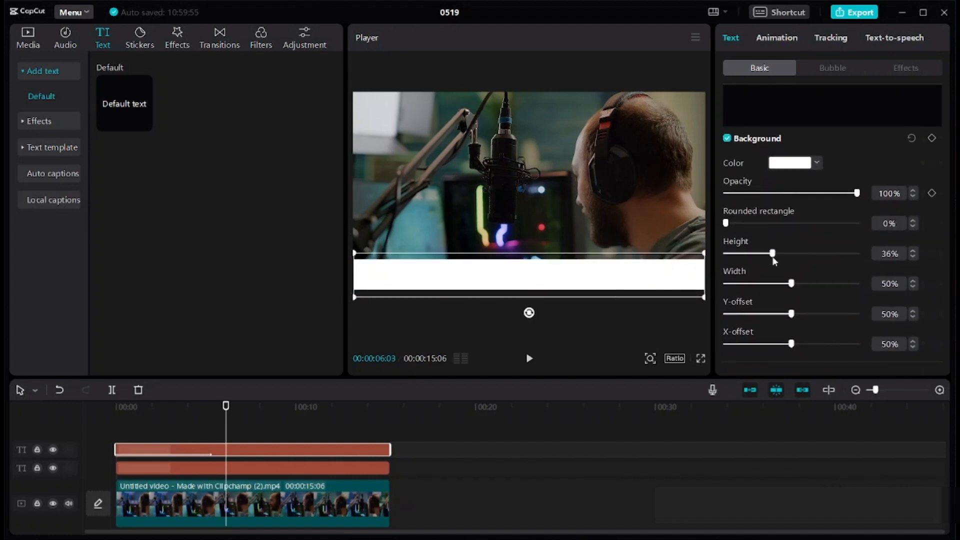
Scale the blue bar's text to 203% and set its background height to 36%.
{"action": "left_click", "coordinate": [306, 468]}
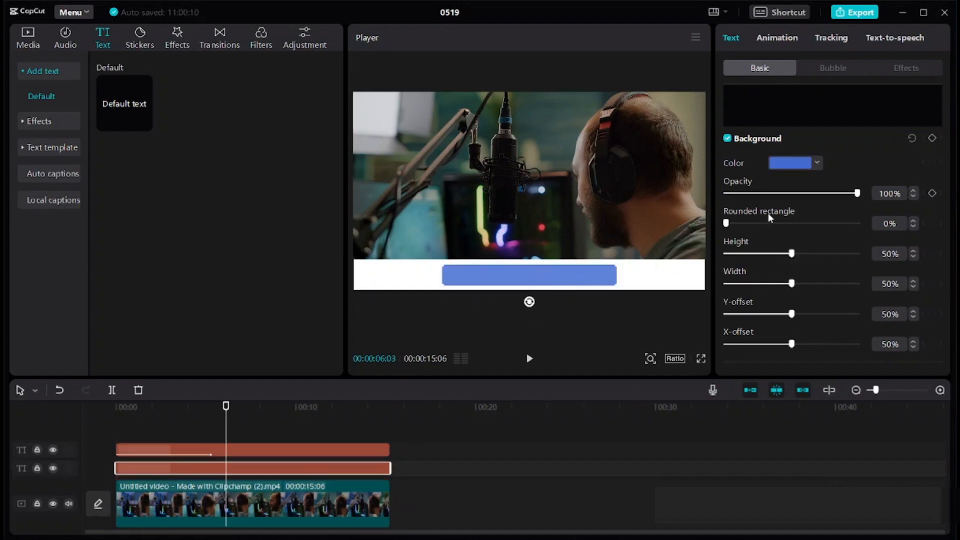
{"action": "scroll", "coordinate": [782, 220], "scroll_direction": "up", "scroll_amount": 8}
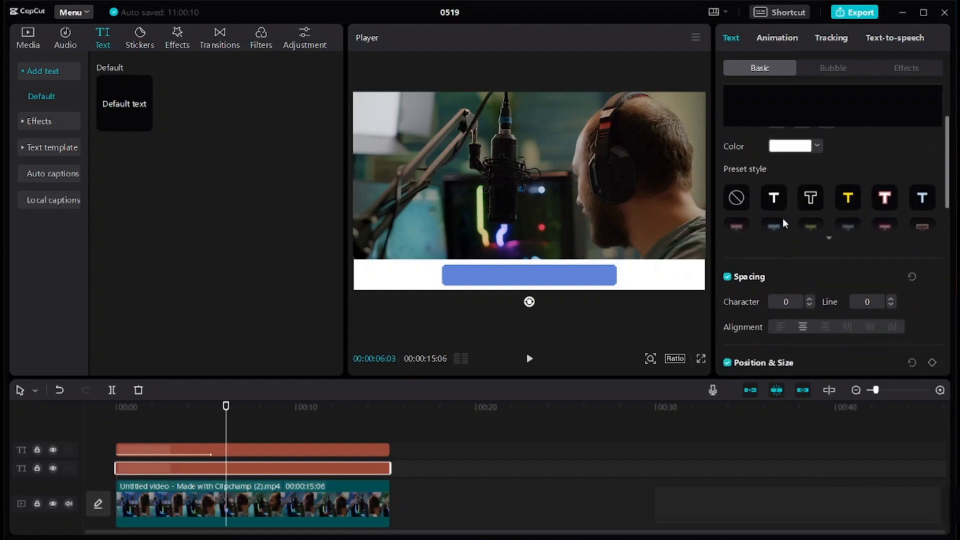
{"action": "left_click_drag", "start_coordinate": [751, 350], "coordinate": [780, 352]}
{"action": "scroll", "coordinate": [779, 239], "scroll_direction": "down", "scroll_amount": 7}
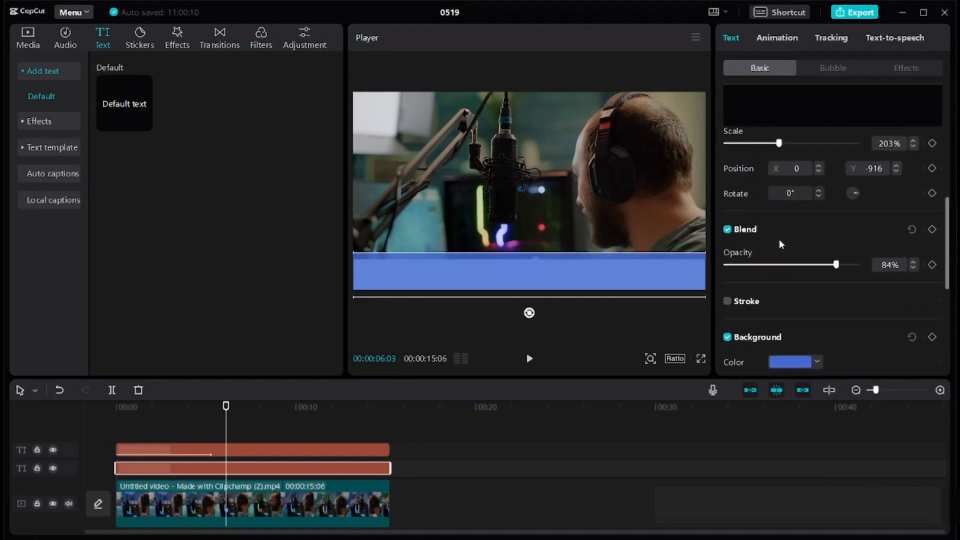
{"action": "left_click", "coordinate": [778, 294]}
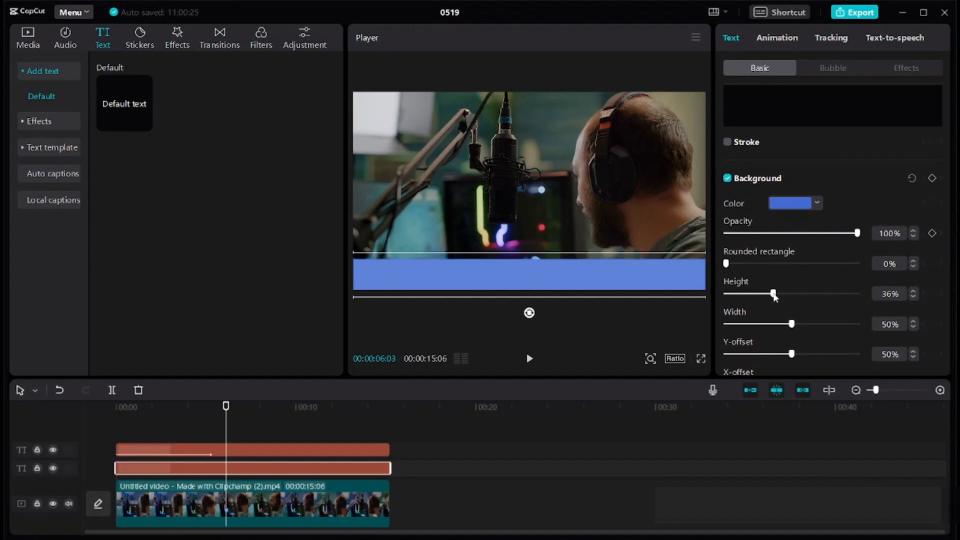
Play the video from the start to check the enlarged progress bar's animation.
{"action": "left_click", "coordinate": [143, 409]}
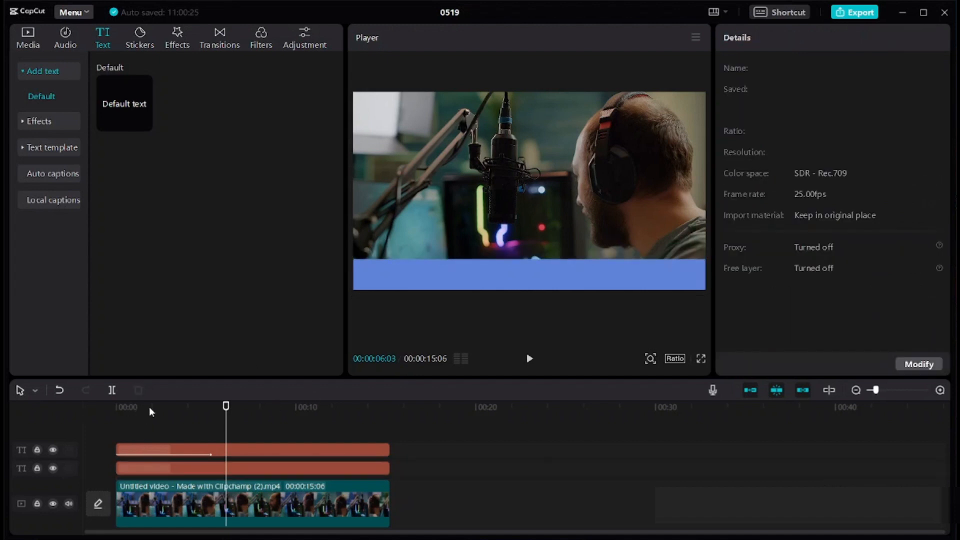
{"action": "key", "text": "Home"}
{"action": "left_click", "coordinate": [240, 453]}
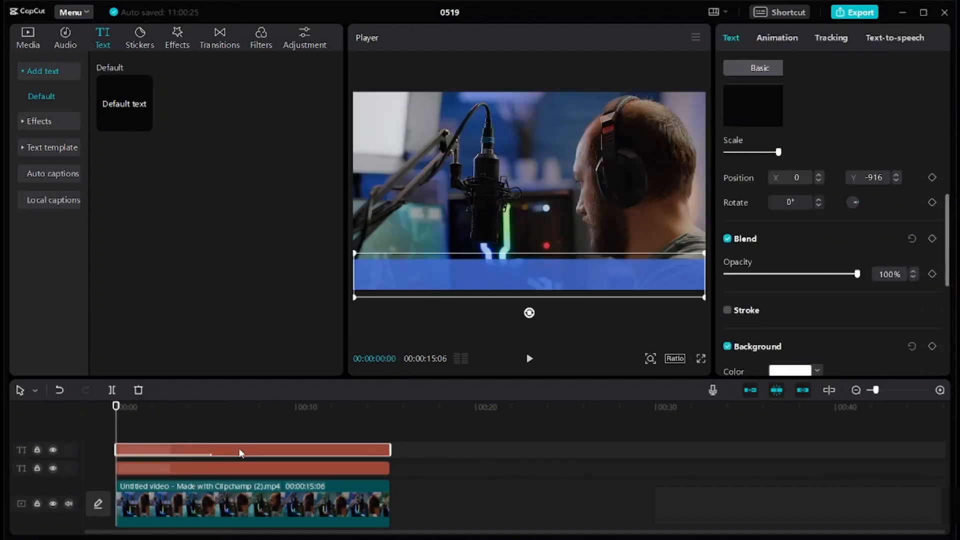
{"action": "left_click", "coordinate": [381, 325]}
{"action": "left_click", "coordinate": [529, 360]}
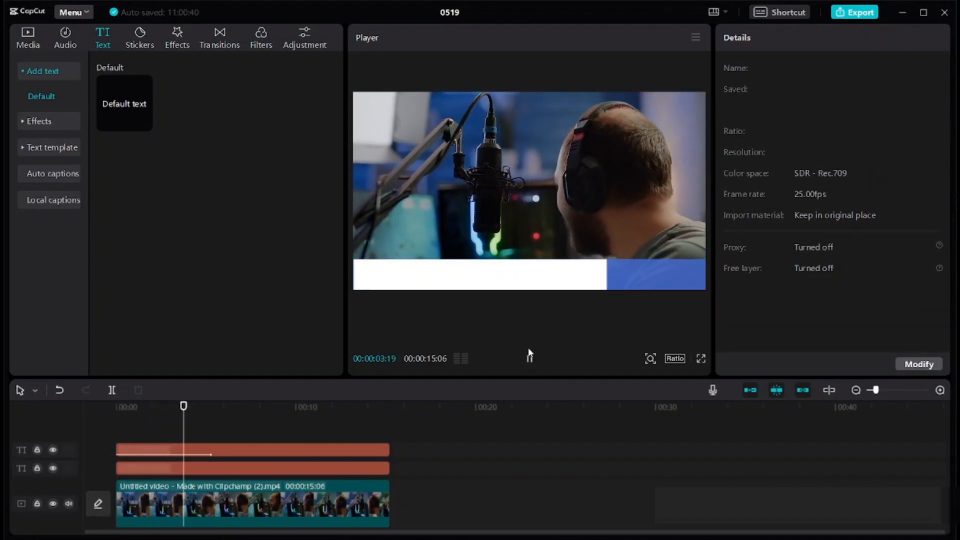
{"action": "left_click", "coordinate": [529, 360]}
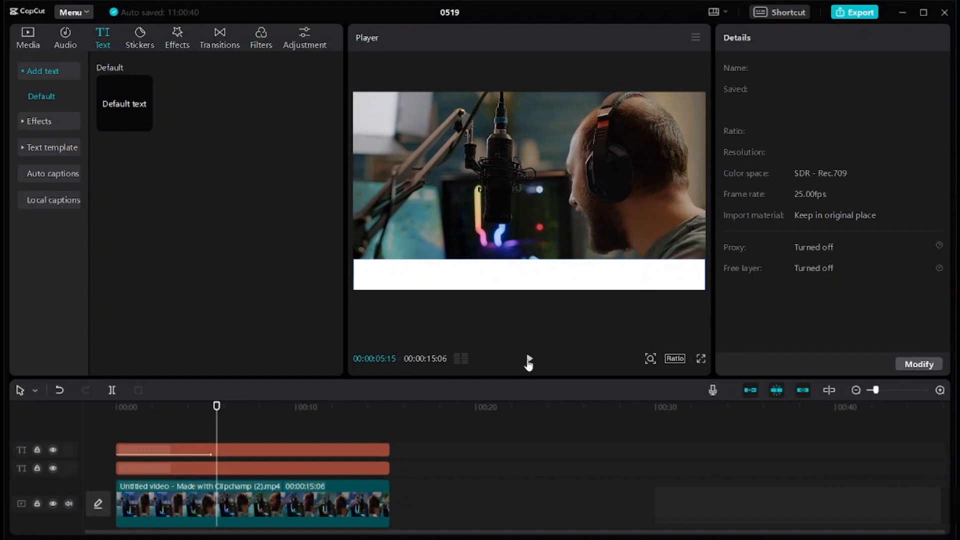
Set the white bar's Wipe Right entrance animation duration to 15.2 s and play it back.
{"action": "left_click", "coordinate": [228, 449]}
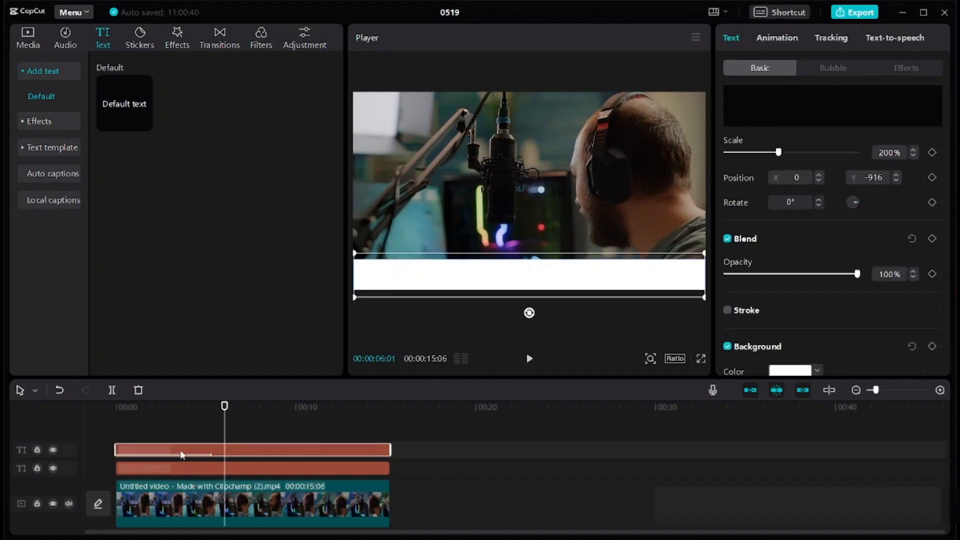
{"action": "left_click", "coordinate": [780, 39]}
{"action": "left_click_drag", "start_coordinate": [899, 363], "coordinate": [942, 361]}
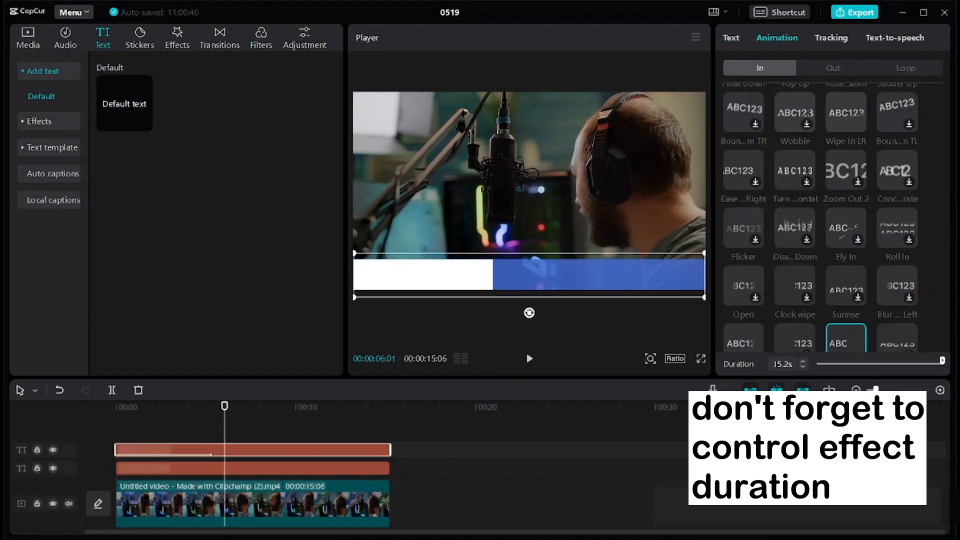
{"action": "left_click", "coordinate": [529, 359]}
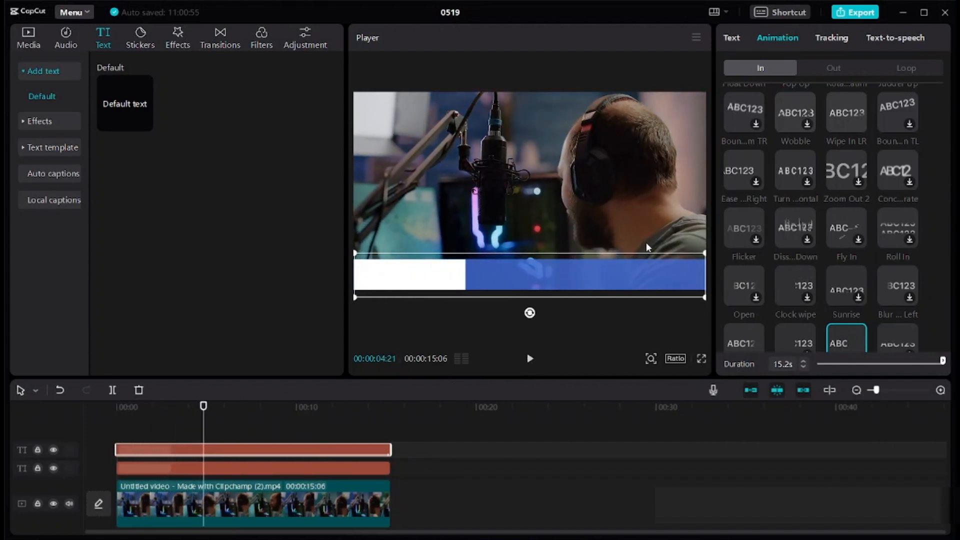
Add padding around the white bar by setting its background height to 22% and width to 49%, and preview it.
{"action": "left_click", "coordinate": [730, 38]}
{"action": "scroll", "coordinate": [790, 230], "scroll_direction": "down", "scroll_amount": 5}
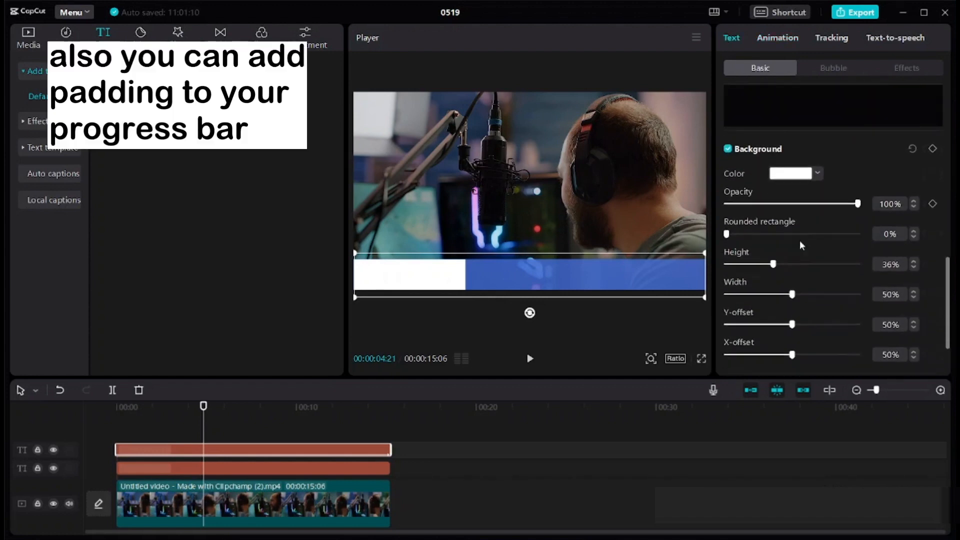
{"action": "scroll", "coordinate": [802, 244], "scroll_direction": "down", "scroll_amount": 1}
{"action": "left_click_drag", "start_coordinate": [773, 257], "coordinate": [748, 258]}
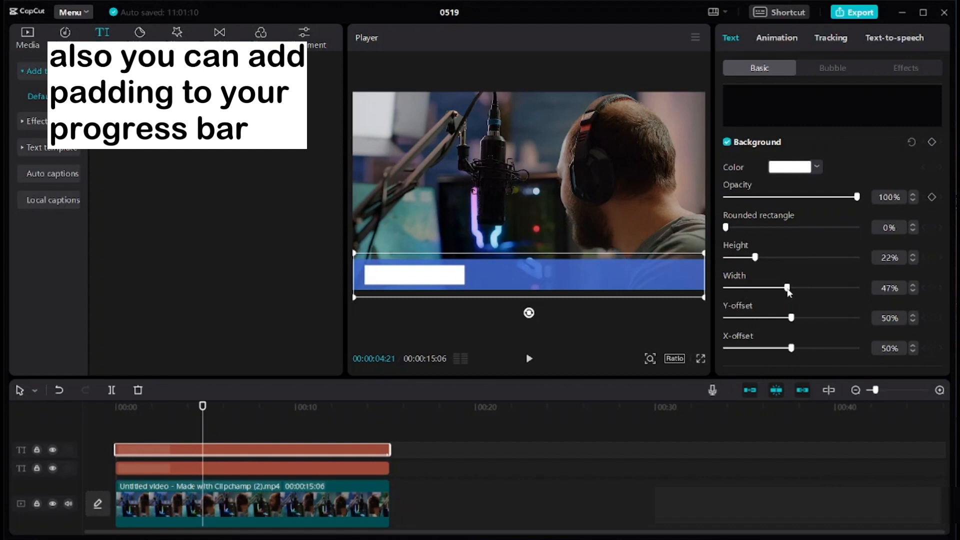
{"action": "left_click_drag", "start_coordinate": [787, 289], "coordinate": [790, 290]}
{"action": "left_click", "coordinate": [530, 358]}
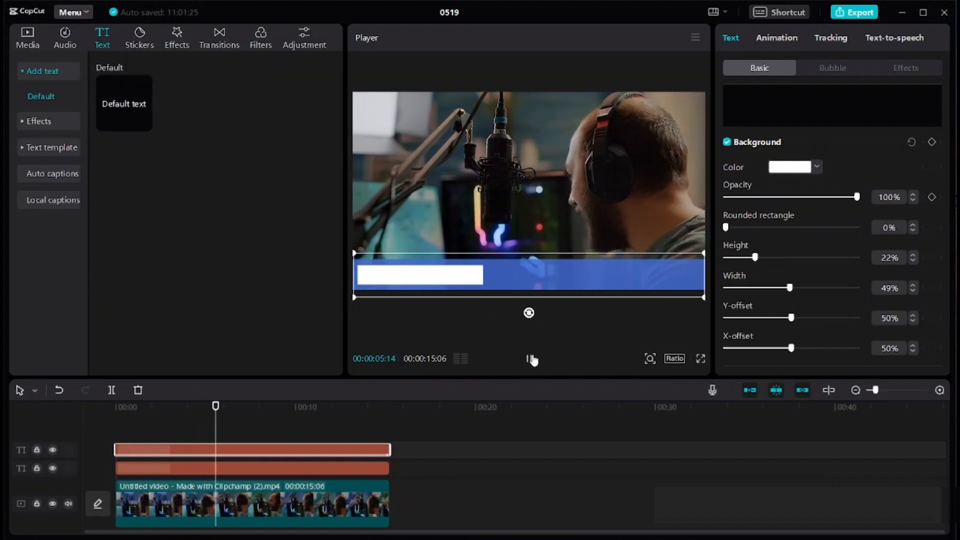
Delete both bar text clips from the timeline, leaving only the video clip.
{"action": "left_click_drag", "start_coordinate": [392, 450], "coordinate": [341, 467]}
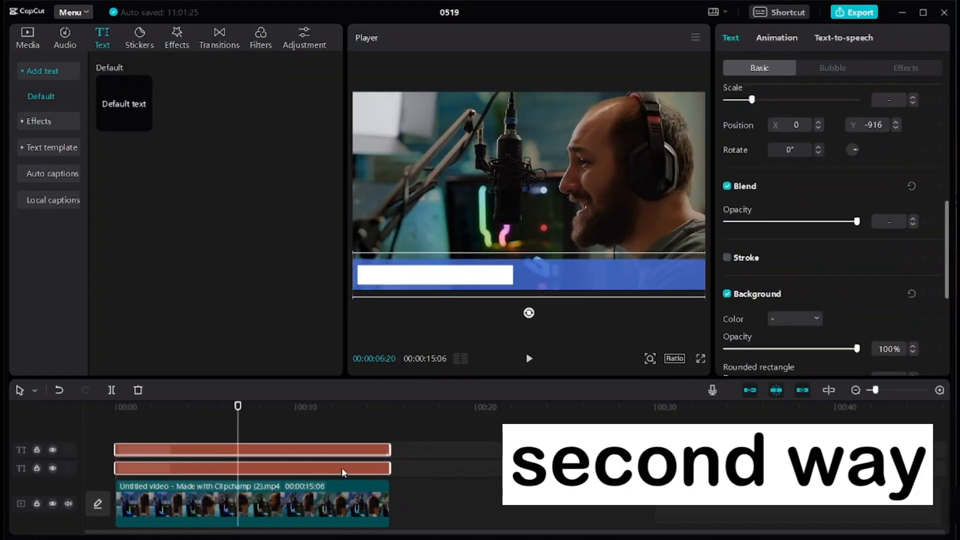
{"action": "right_click", "coordinate": [343, 468]}
{"action": "left_click", "coordinate": [385, 397]}
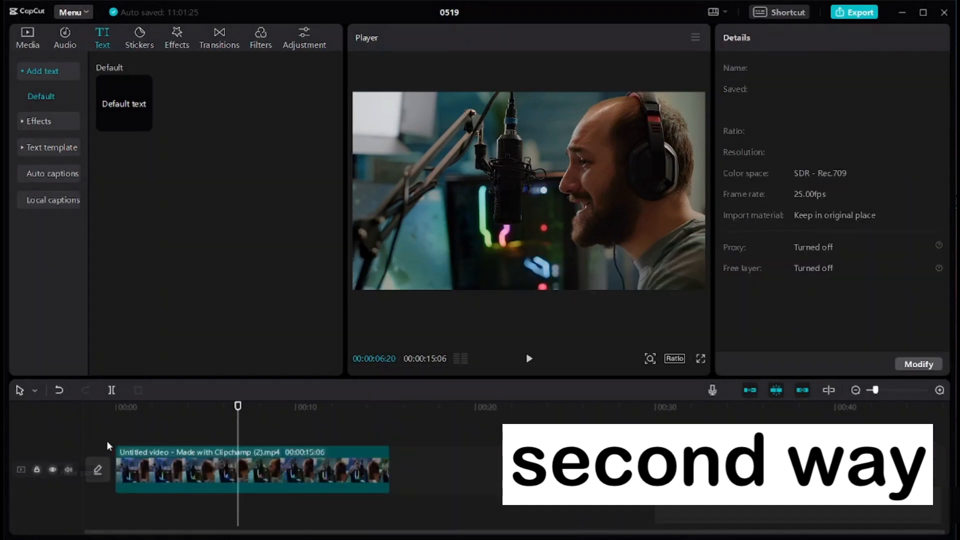
Add a default text clip spanning the whole video, replace its text with twelve asterisks and position it at the frame's bottom centre.
{"action": "left_click", "coordinate": [141, 122]}
{"action": "left_click_drag", "start_coordinate": [171, 449], "coordinate": [389, 448]}
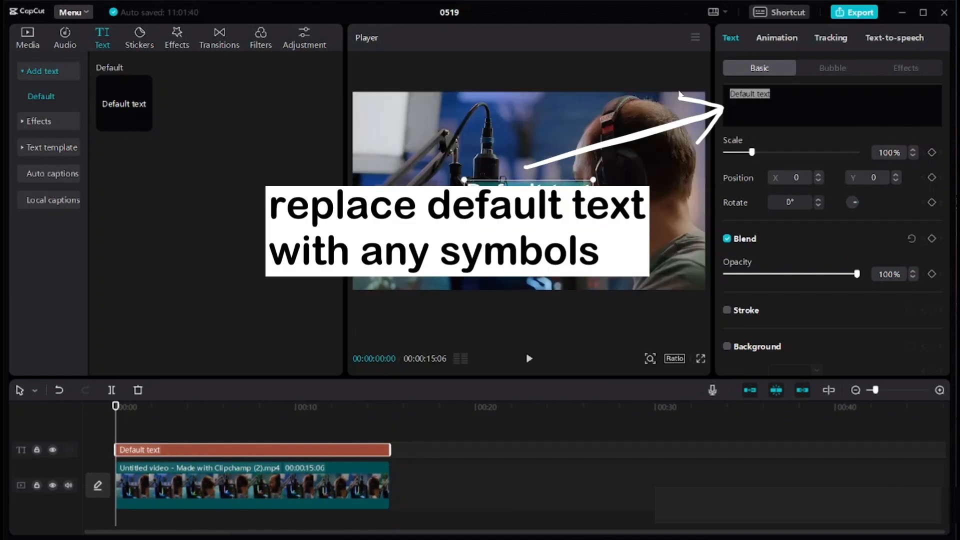
{"action": "type", "text": "************"}
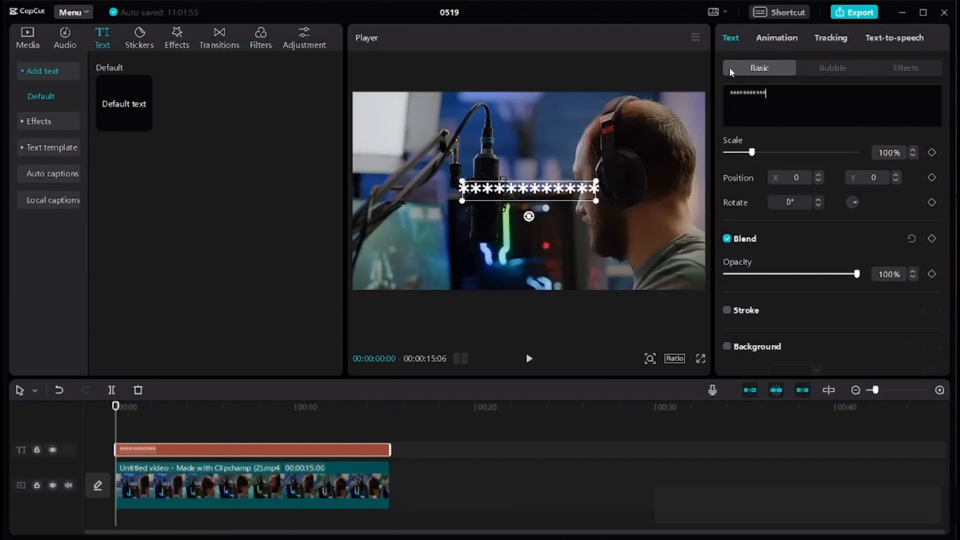
{"action": "left_click_drag", "start_coordinate": [530, 189], "coordinate": [530, 276]}
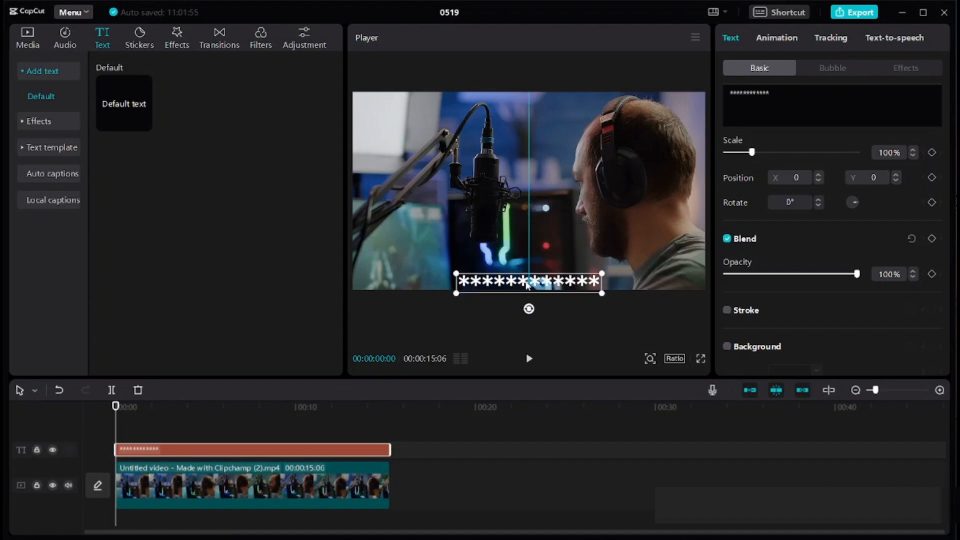
Copy the asterisk text clip and paste the duplicate onto a track above it at the video's start.
{"action": "right_click", "coordinate": [306, 455]}
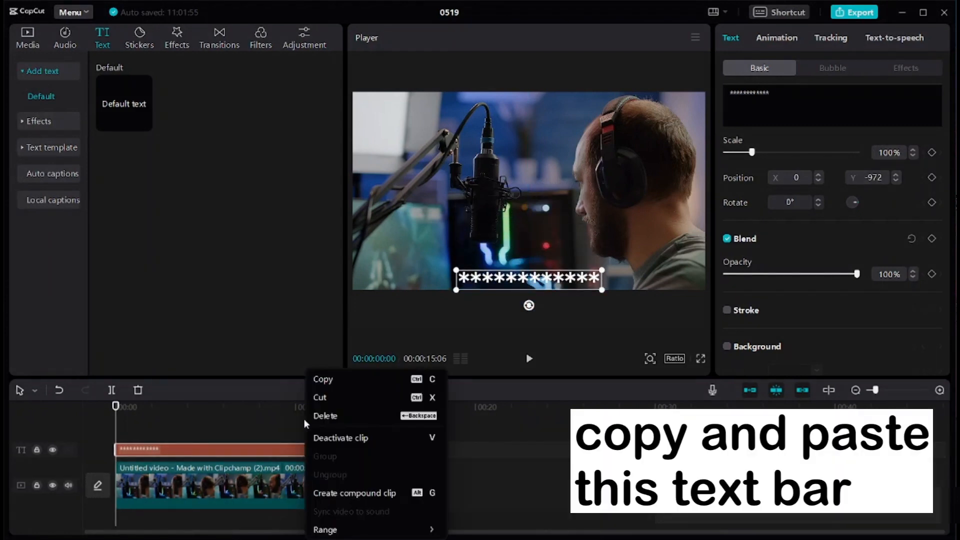
{"action": "left_click", "coordinate": [320, 378]}
{"action": "right_click", "coordinate": [211, 421]}
{"action": "left_click", "coordinate": [223, 434]}
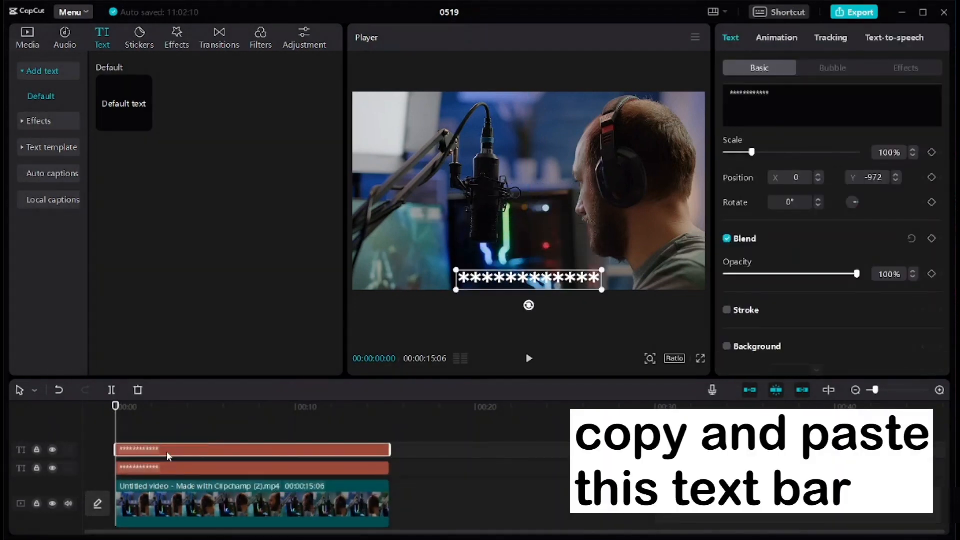
Reduce the lower asterisk text clip's opacity to 70%.
{"action": "left_click", "coordinate": [312, 469]}
{"action": "scroll", "coordinate": [781, 249], "scroll_direction": "down", "scroll_amount": 1}
{"action": "left_click", "coordinate": [821, 227]}
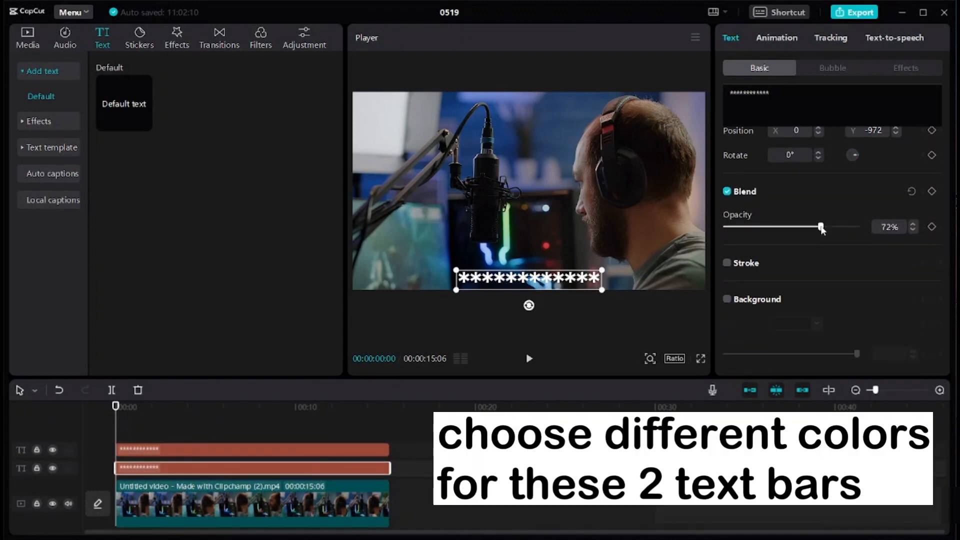
Apply the Wipe Right entrance animation to the upper asterisk text clip with a 15.2 s duration and preview it.
{"action": "left_click", "coordinate": [296, 452]}
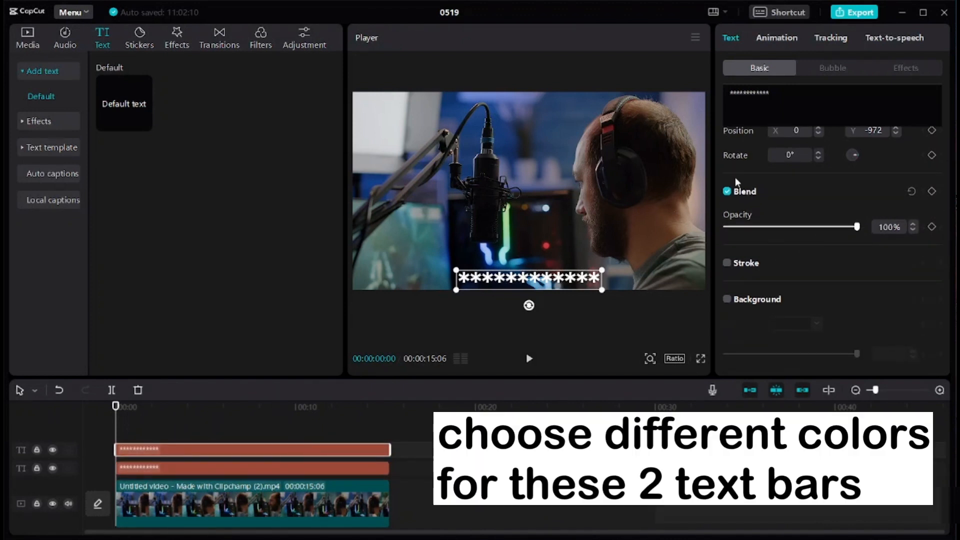
{"action": "left_click", "coordinate": [776, 38]}
{"action": "scroll", "coordinate": [848, 170], "scroll_direction": "down", "scroll_amount": 5}
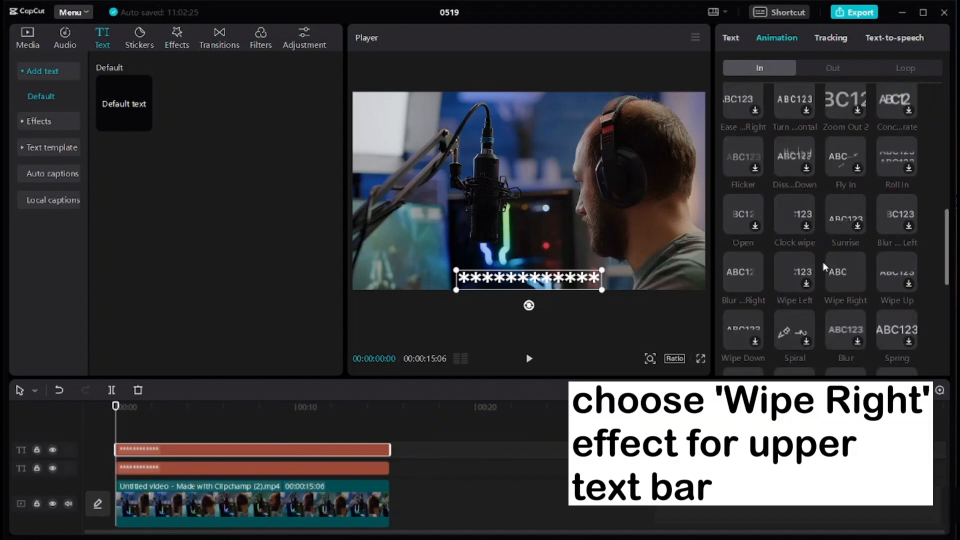
{"action": "left_click", "coordinate": [841, 272]}
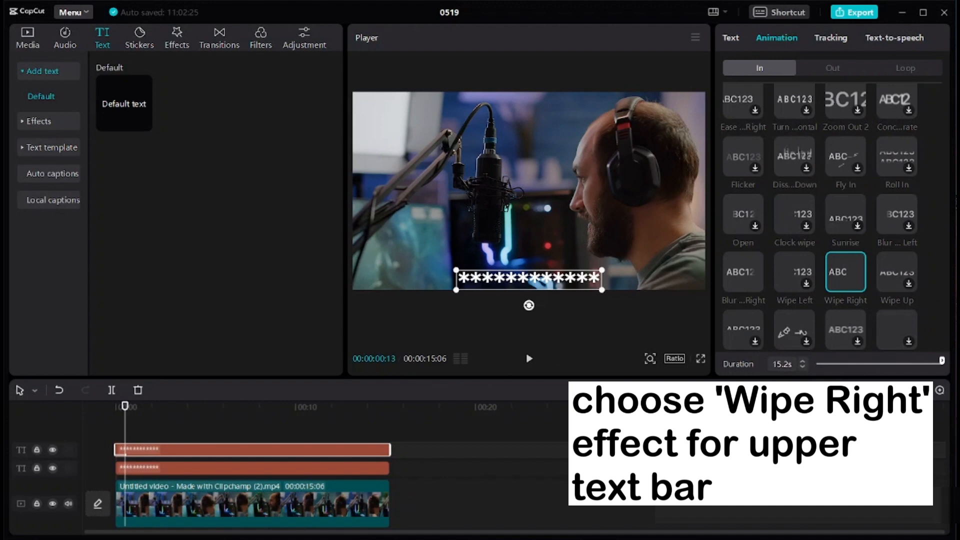
{"action": "left_click", "coordinate": [530, 359]}
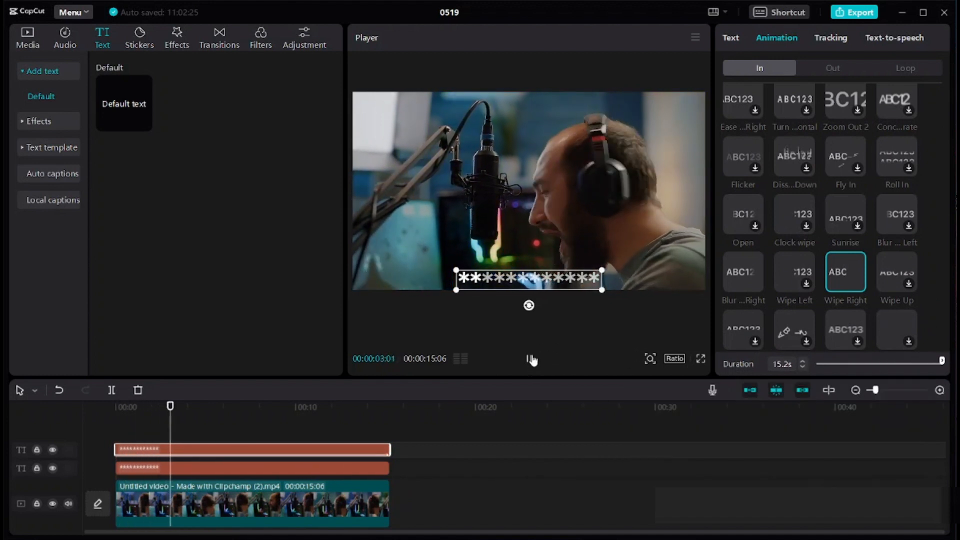
{"action": "left_click", "coordinate": [530, 359]}
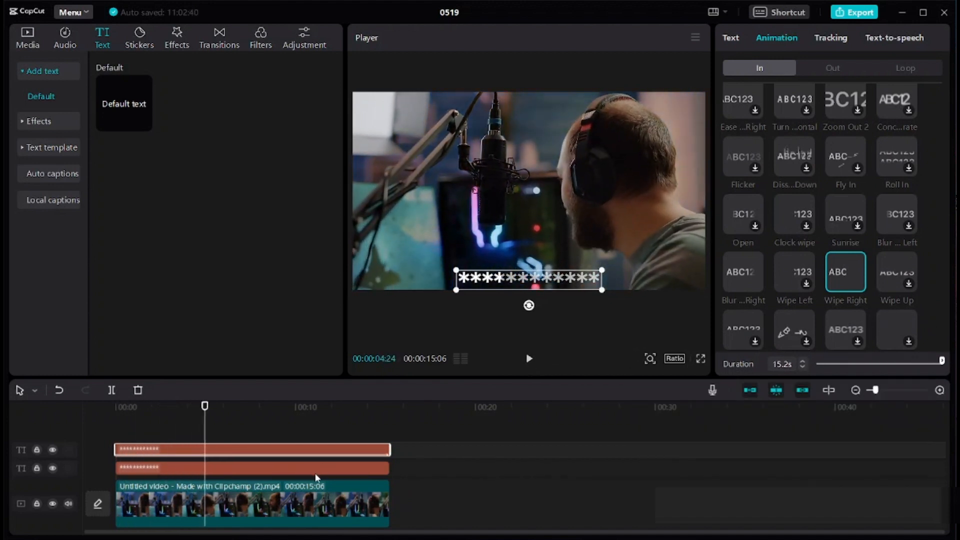
Set the lower asterisk text clip's opacity to 31% and play the video from the start.
{"action": "left_click", "coordinate": [340, 466]}
{"action": "scroll", "coordinate": [822, 207], "scroll_direction": "down", "scroll_amount": 10}
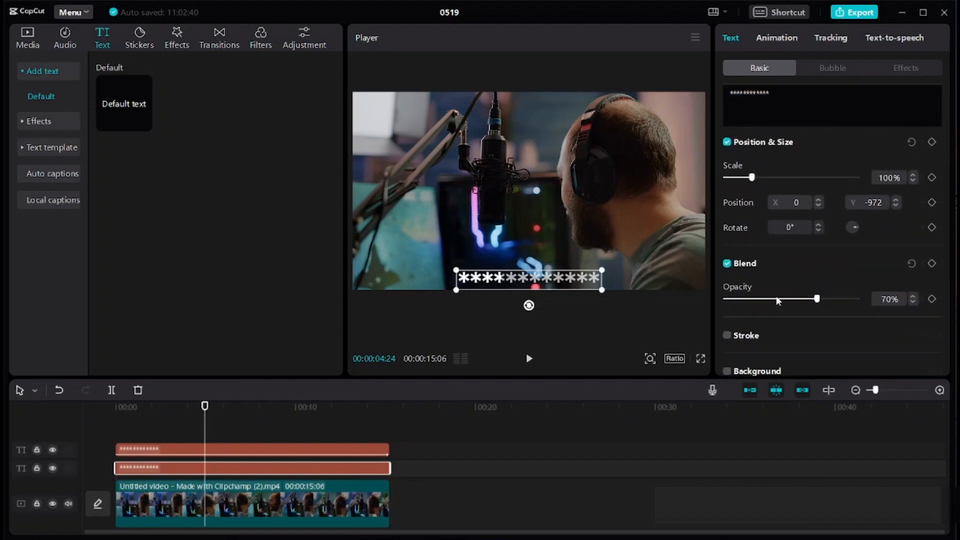
{"action": "left_click_drag", "start_coordinate": [778, 300], "coordinate": [772, 299]}
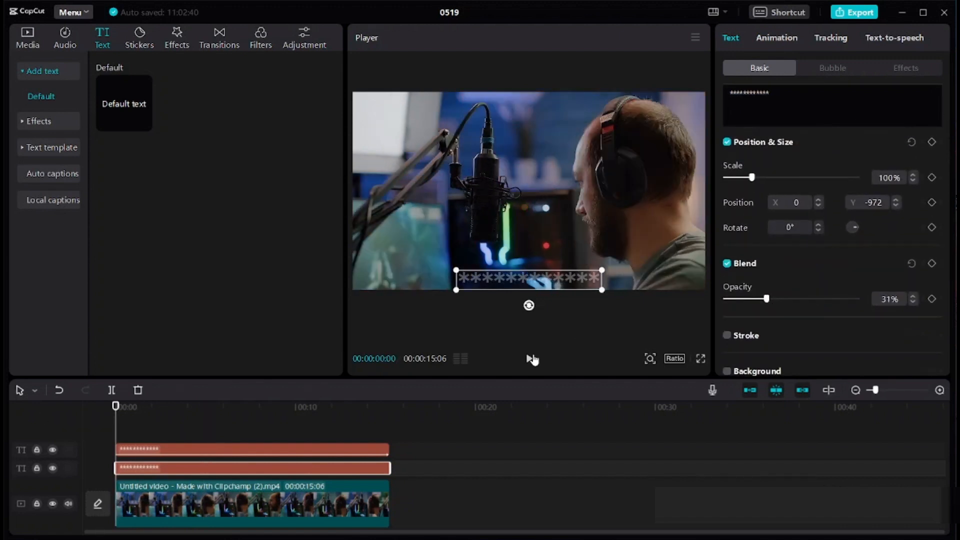
{"action": "left_click", "coordinate": [531, 358]}
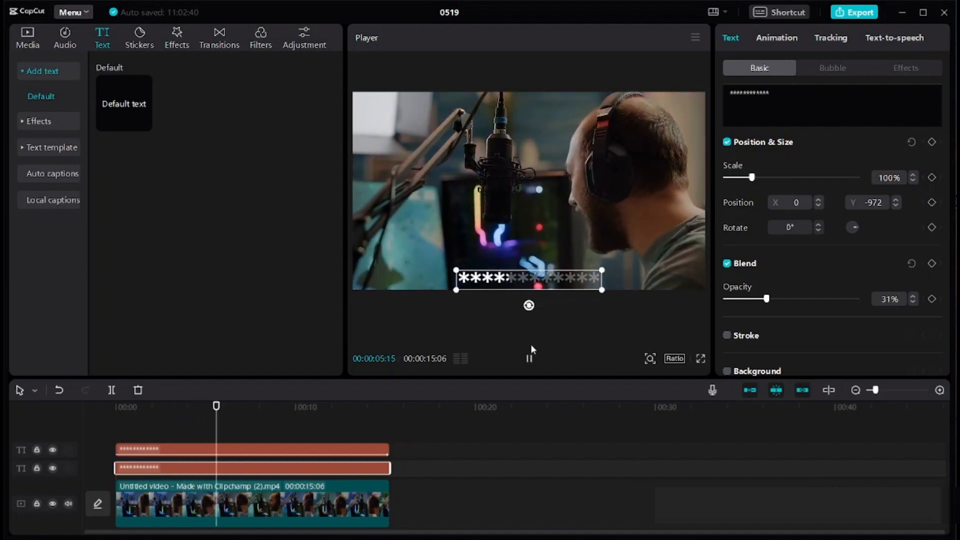
Pause playback and turn on Glow for the upper asterisk text clip.
{"action": "left_click", "coordinate": [530, 358]}
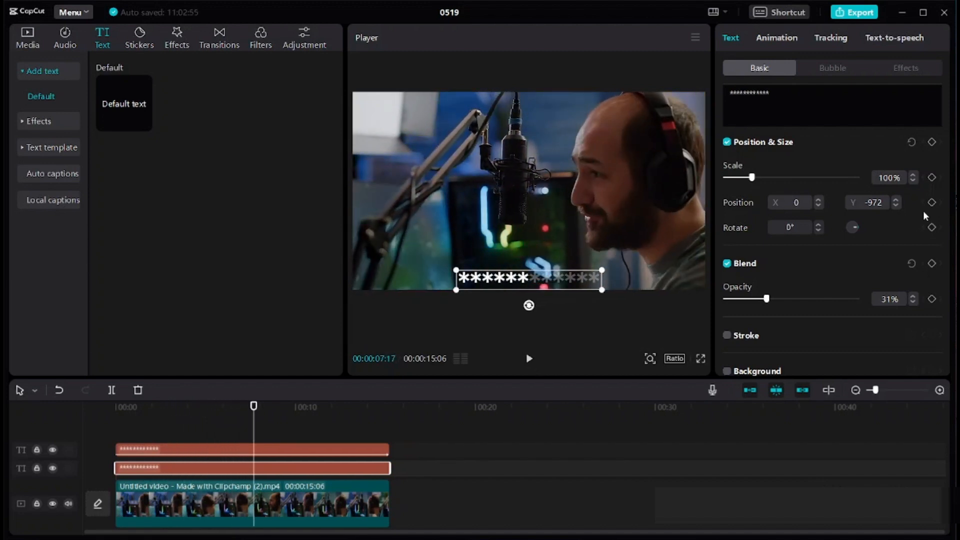
{"action": "left_click", "coordinate": [268, 430]}
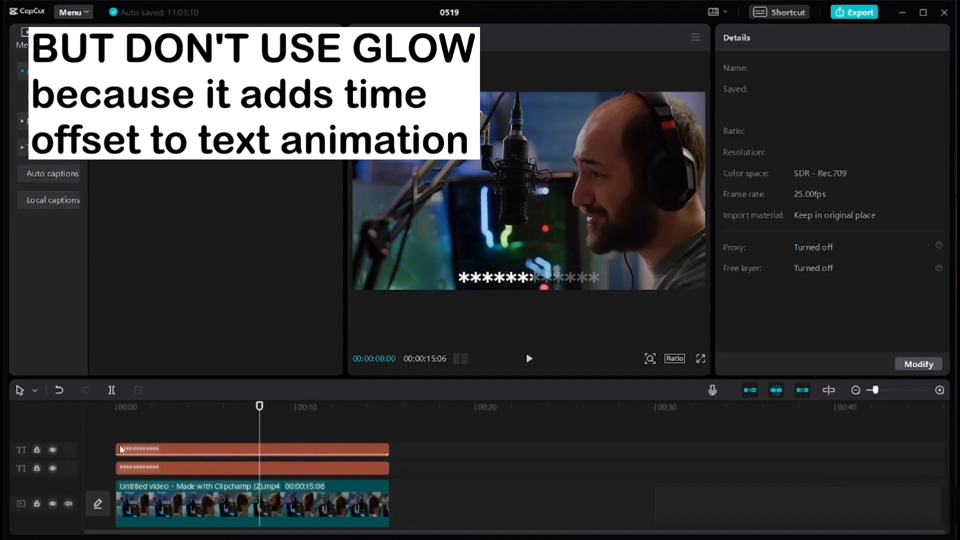
{"action": "left_click", "coordinate": [120, 449]}
{"action": "scroll", "coordinate": [763, 245], "scroll_direction": "down", "scroll_amount": 5}
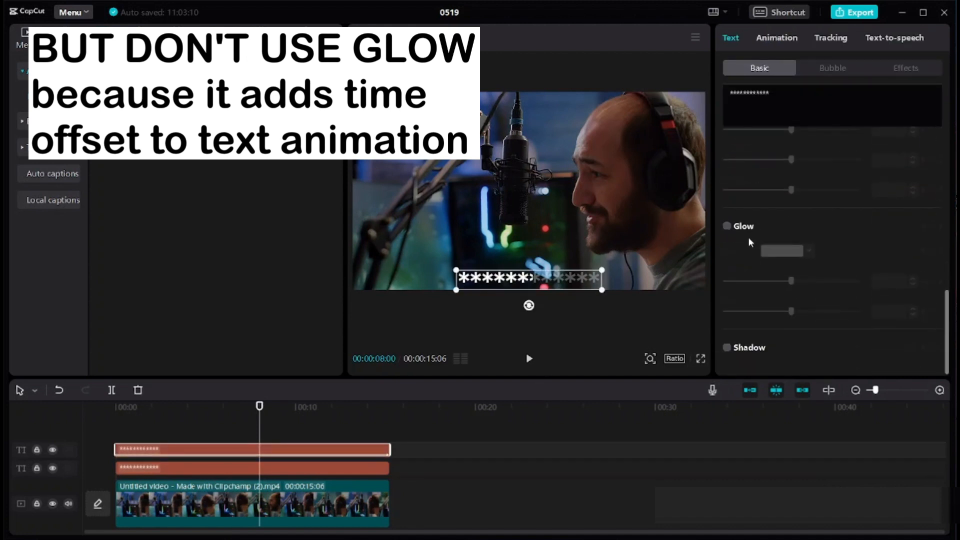
{"action": "left_click", "coordinate": [726, 228]}
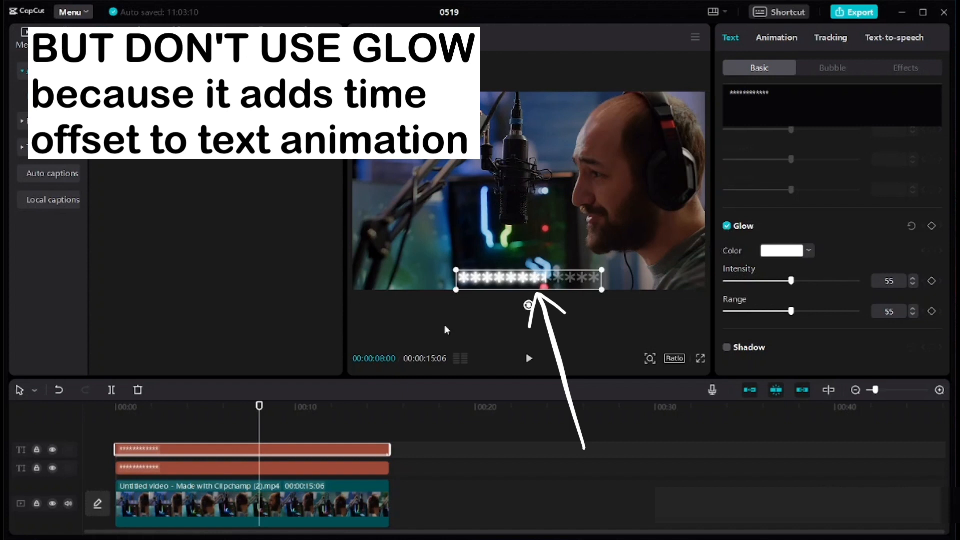
Play the video from the start to preview the glowing text, and turn Glow off again.
{"action": "key", "text": "Home"}
{"action": "left_click", "coordinate": [528, 360]}
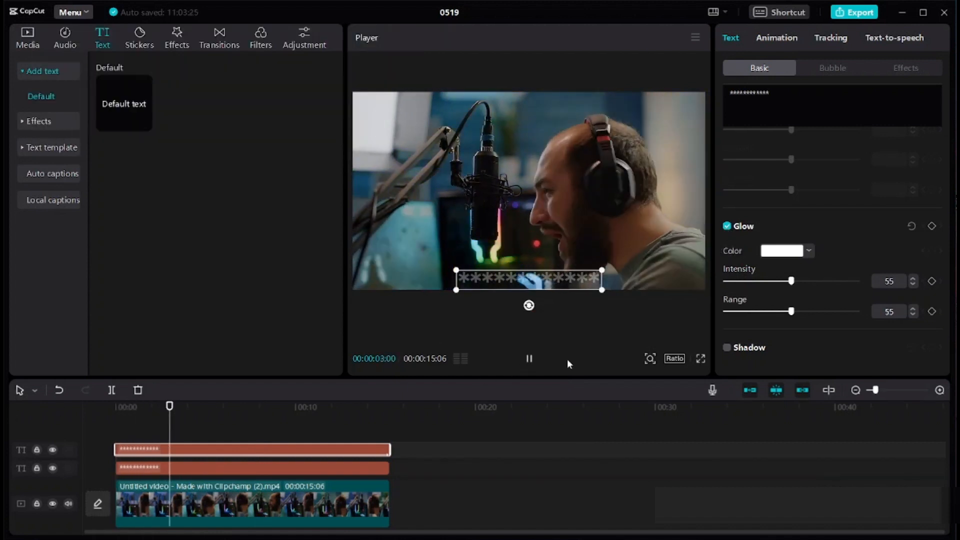
{"action": "left_click", "coordinate": [529, 359]}
{"action": "left_click", "coordinate": [727, 225]}
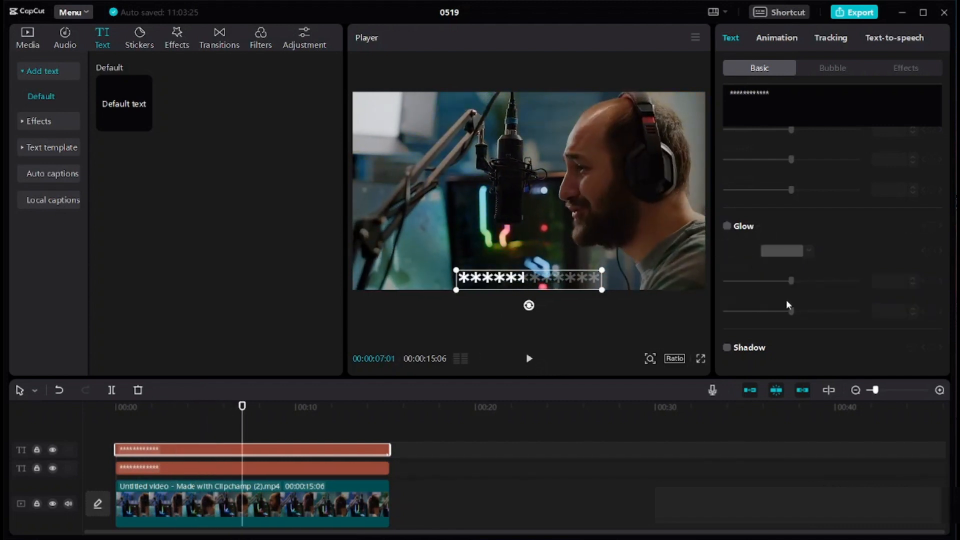
Try the black outlined, yellow and pink-outlined preset styles on the upper asterisk text clip, and return it to no preset style.
{"action": "scroll", "coordinate": [789, 302], "scroll_direction": "up", "scroll_amount": 6}
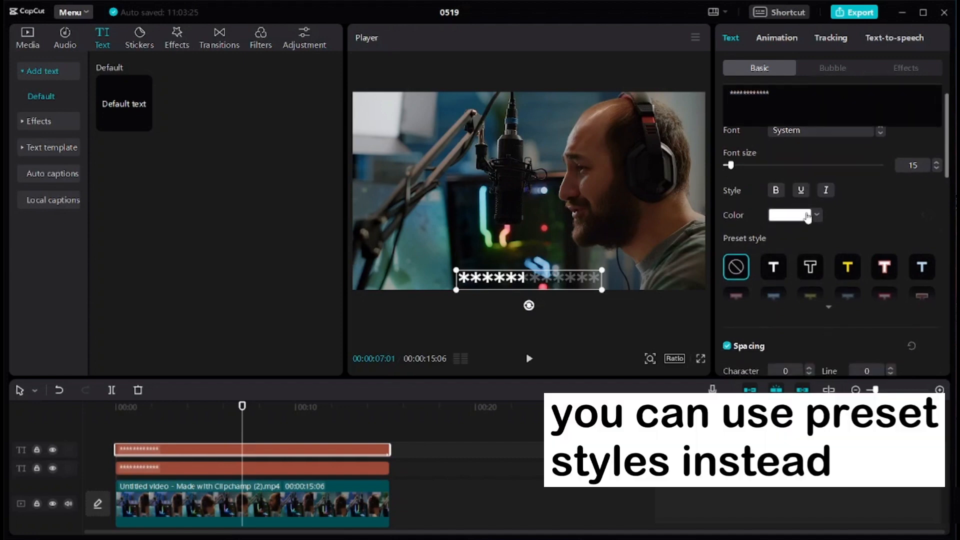
{"action": "scroll", "coordinate": [800, 280], "scroll_direction": "down", "scroll_amount": 2}
{"action": "left_click", "coordinate": [811, 247]}
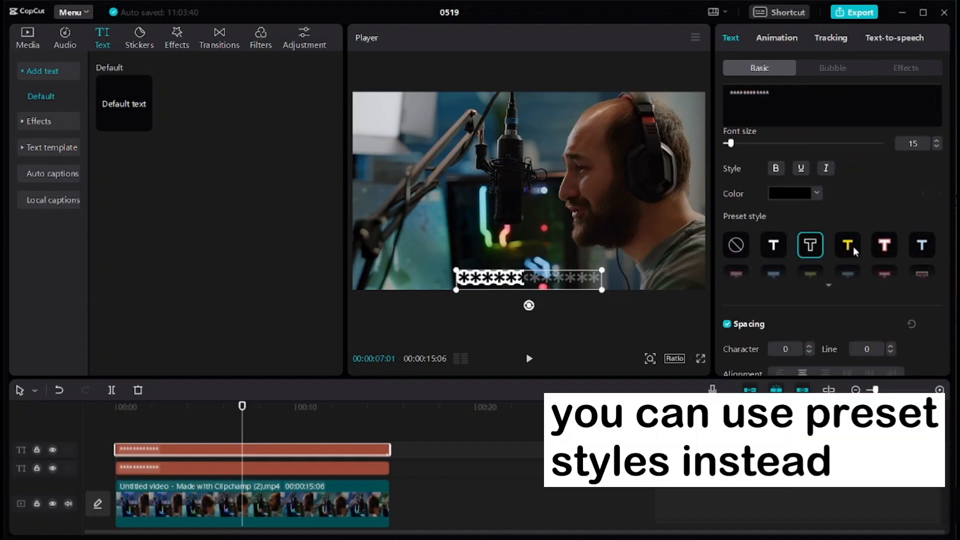
{"action": "left_click", "coordinate": [855, 252]}
{"action": "left_click", "coordinate": [877, 250]}
{"action": "left_click", "coordinate": [534, 358]}
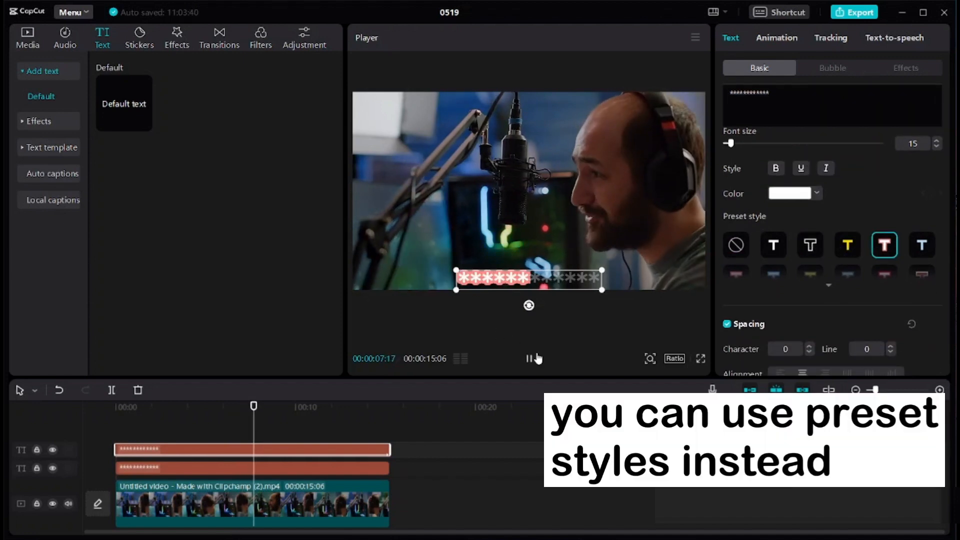
{"action": "left_click", "coordinate": [735, 245]}
{"action": "scroll", "coordinate": [805, 176], "scroll_direction": "up", "scroll_amount": 2}
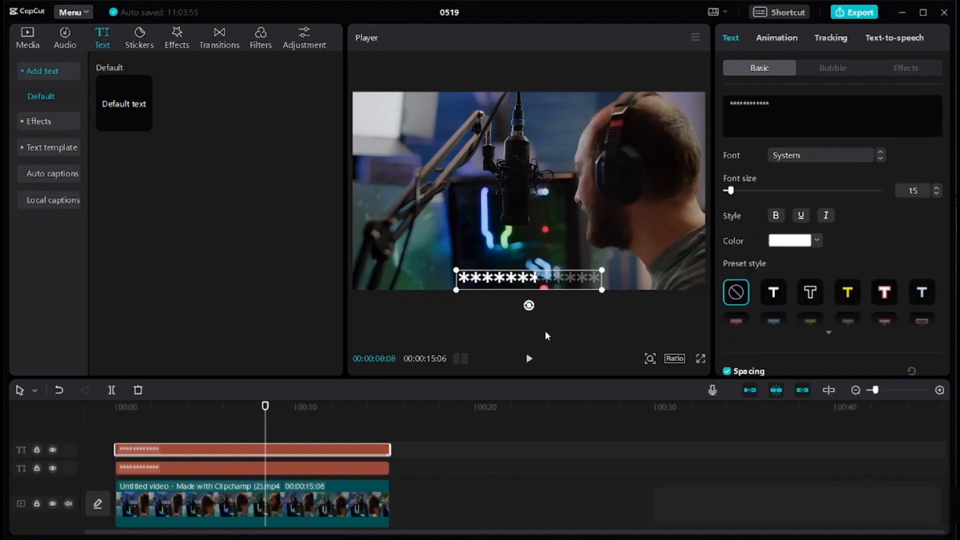
Export the video titled 0519 as a 1080P H.264 mp4 at 30fps with the recommended bit rate.
{"action": "left_click", "coordinate": [568, 320]}
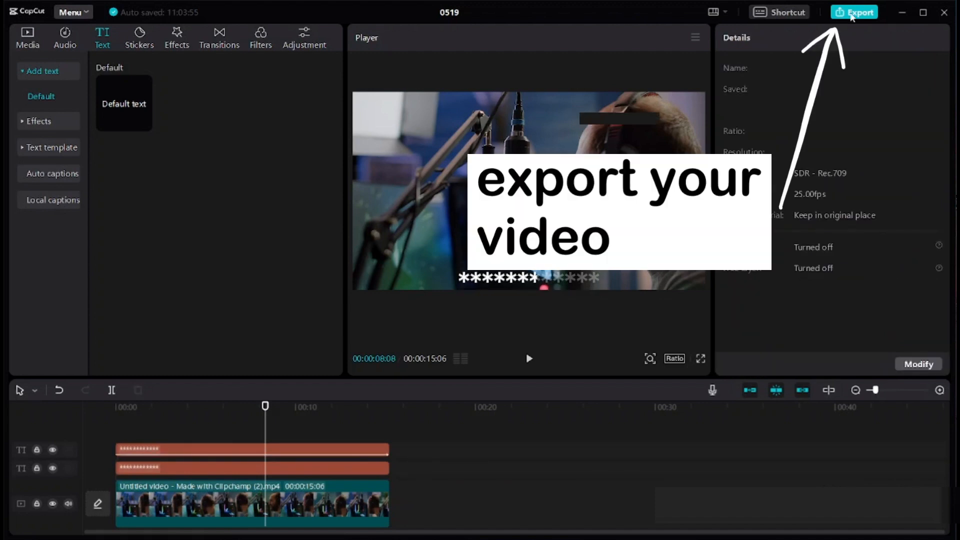
{"action": "left_click", "coordinate": [851, 14]}
{"action": "left_click", "coordinate": [603, 471]}
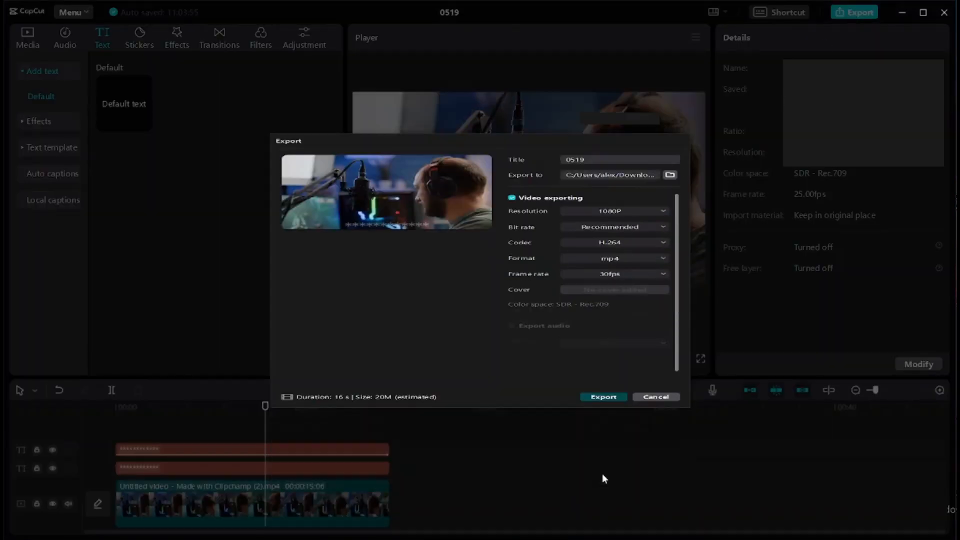